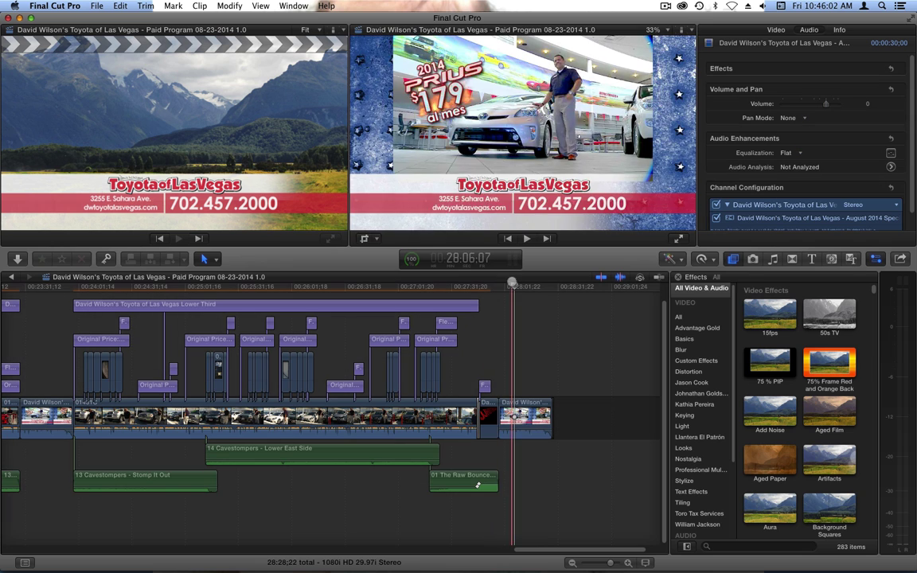
Step: Move the playhead to 28:09:27 near the program's end and open the File menu
left_click(478, 485)
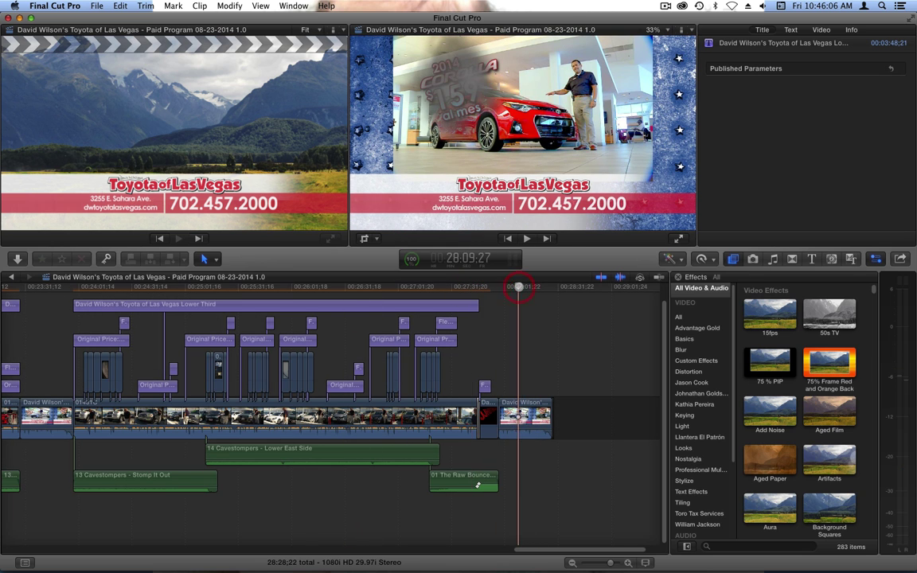
left_click(518, 344)
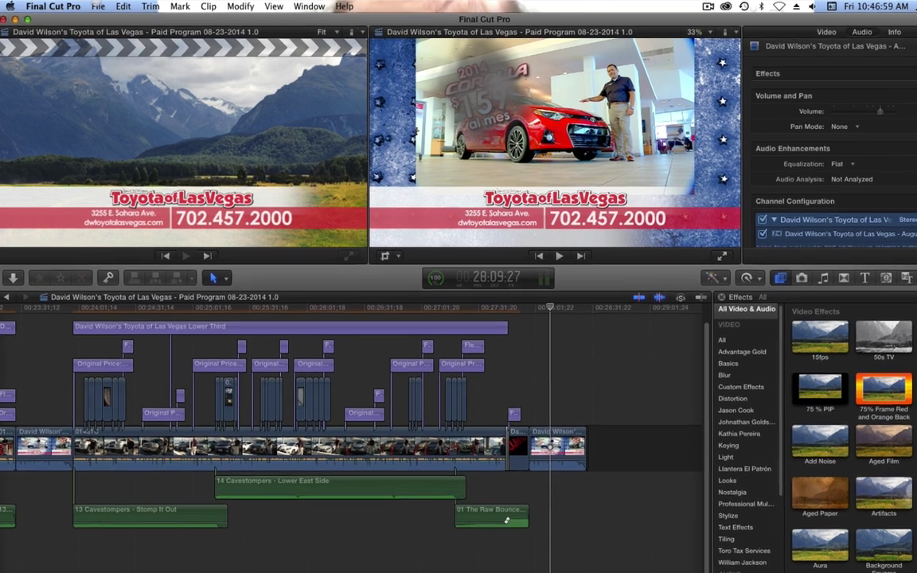
left_click(96, 5)
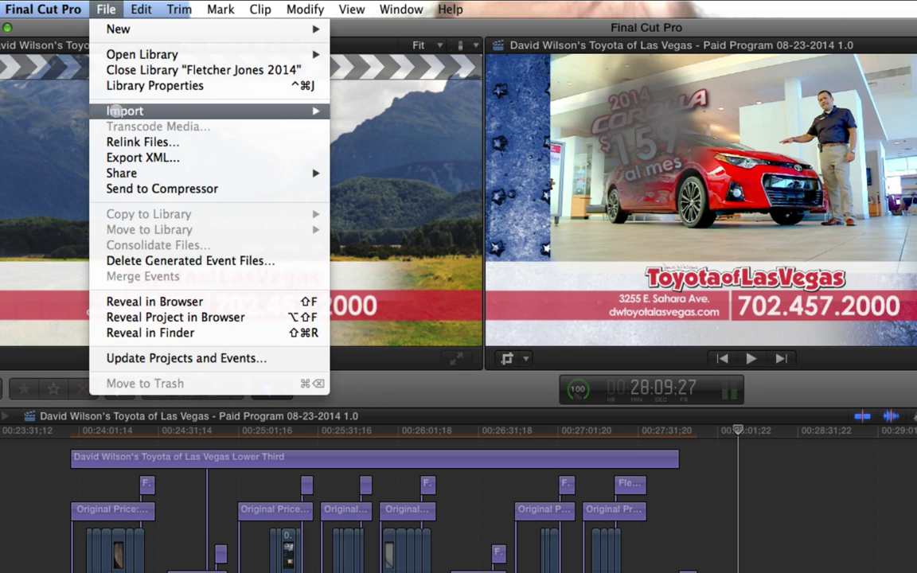
Step: Open the Destinations preferences through File > Share > Add Destination
mouse_move(271, 169)
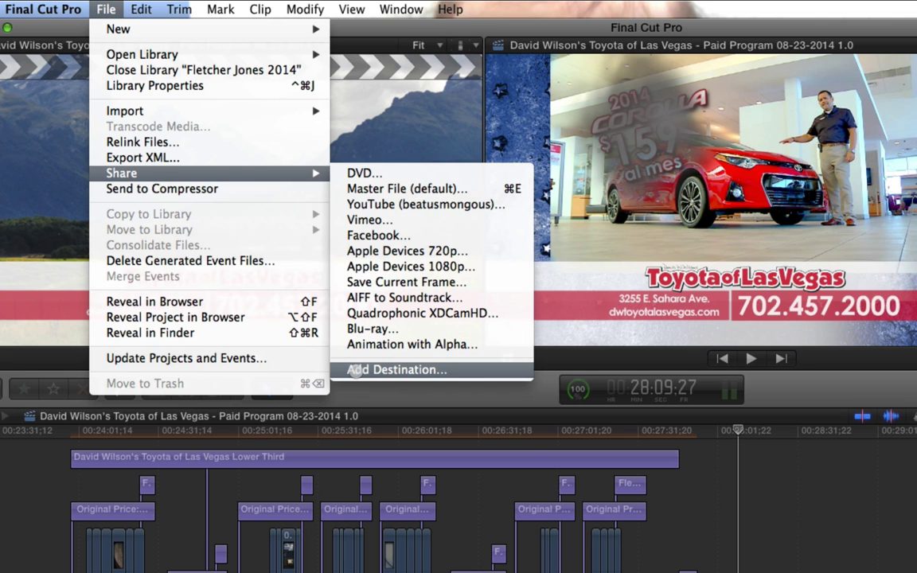
left_click(358, 369)
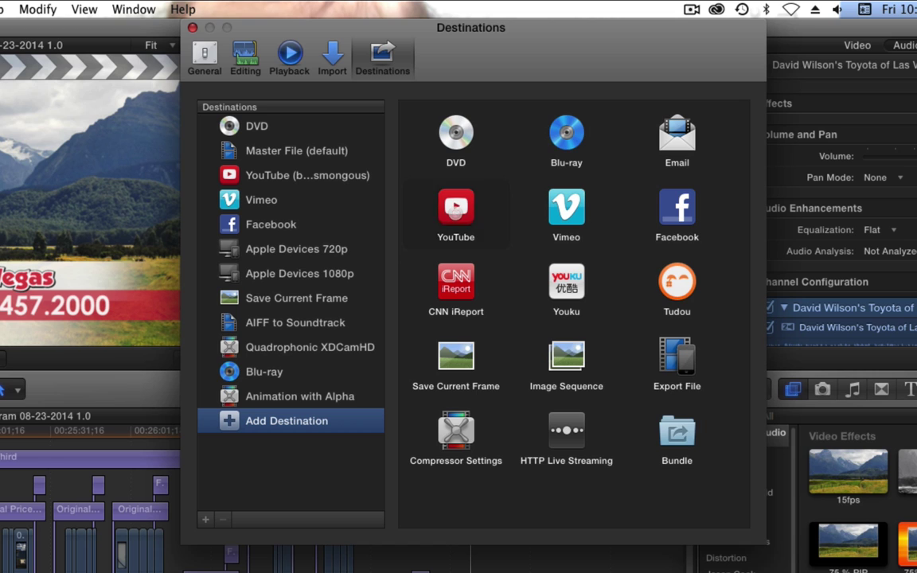
left_click_drag(401, 191, 270, 401)
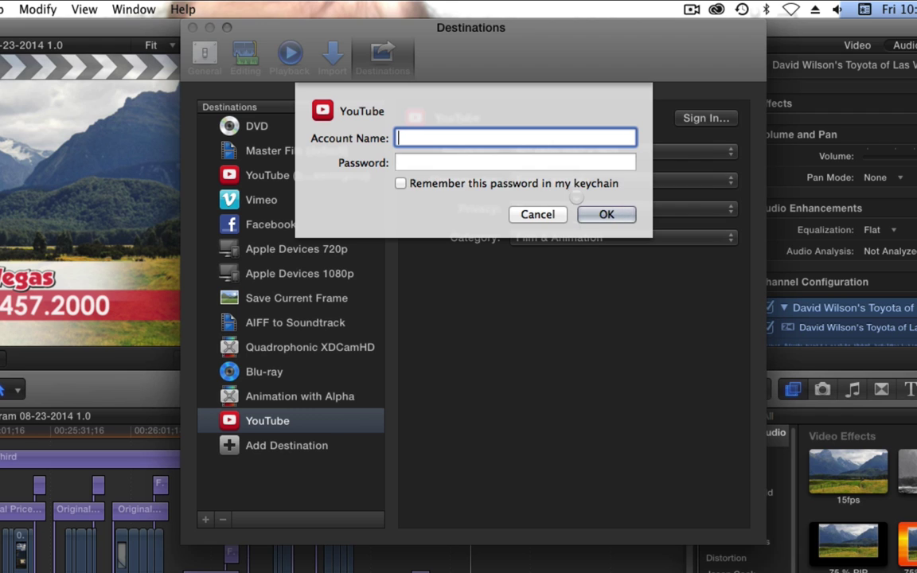
left_click(537, 214)
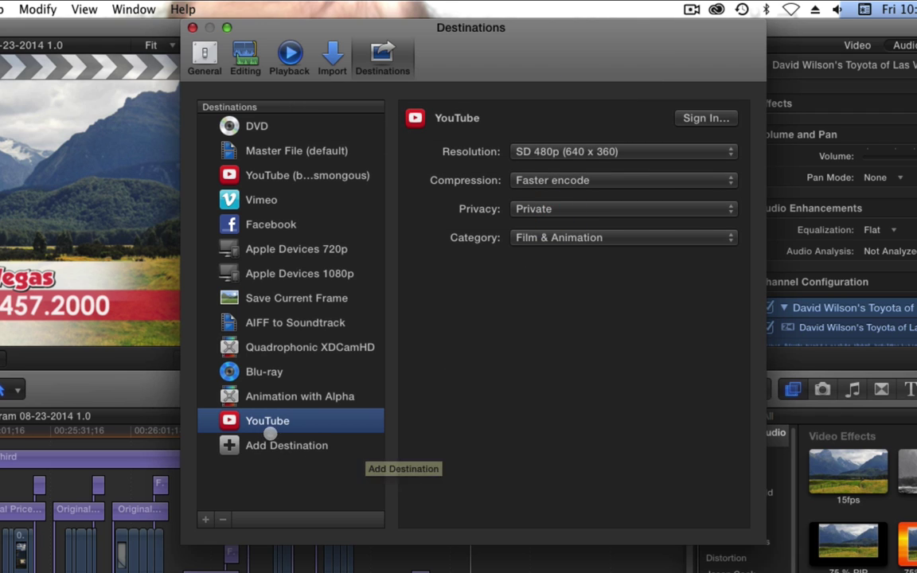
left_click(540, 151)
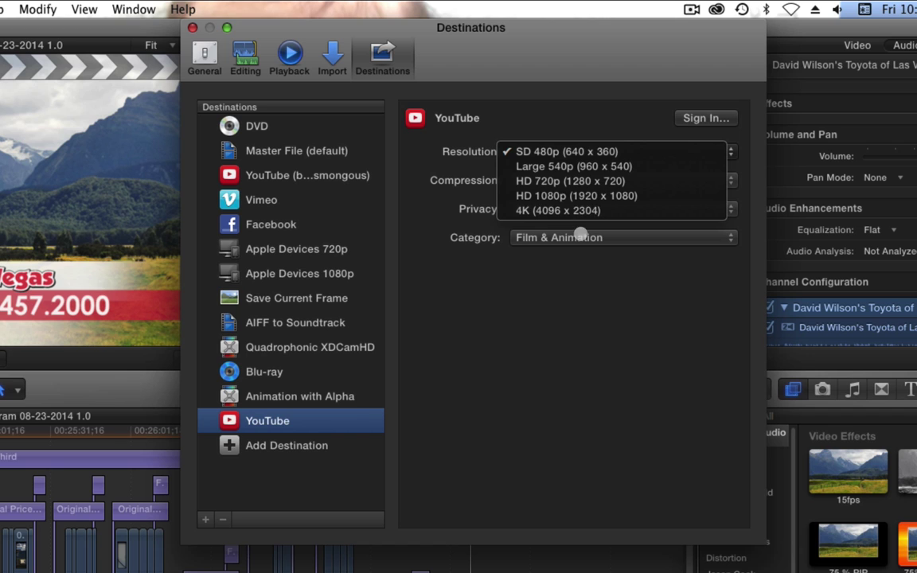
left_click(628, 196)
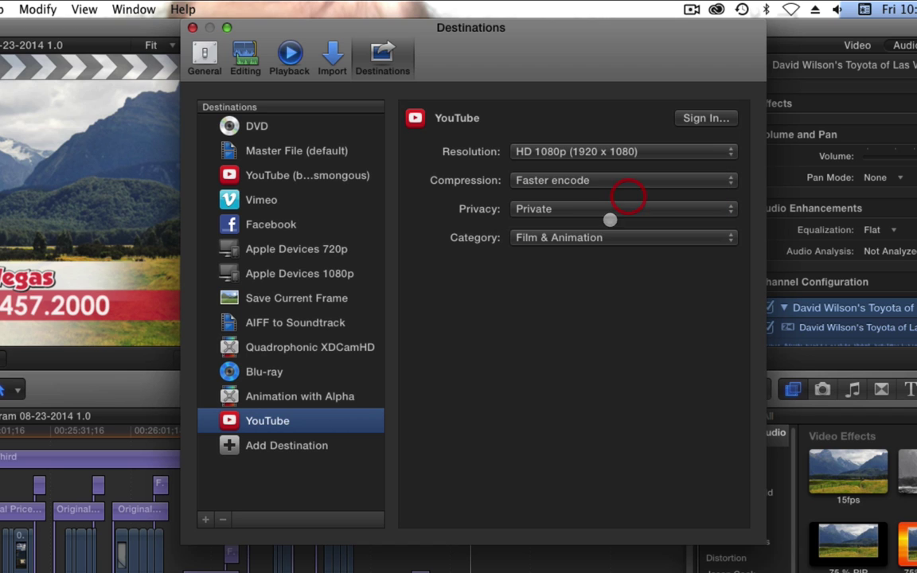
left_click(599, 151)
left_click(599, 166)
left_click(598, 180)
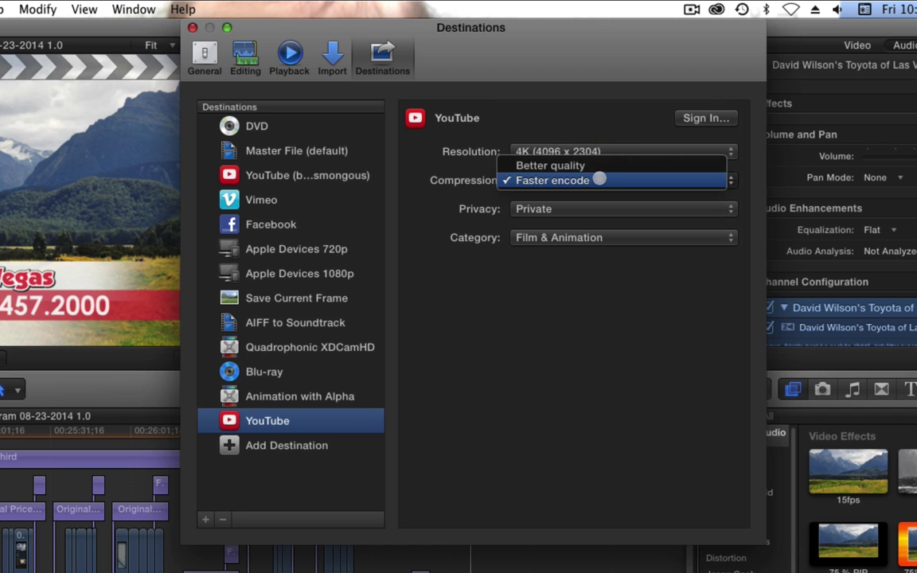
left_click(605, 165)
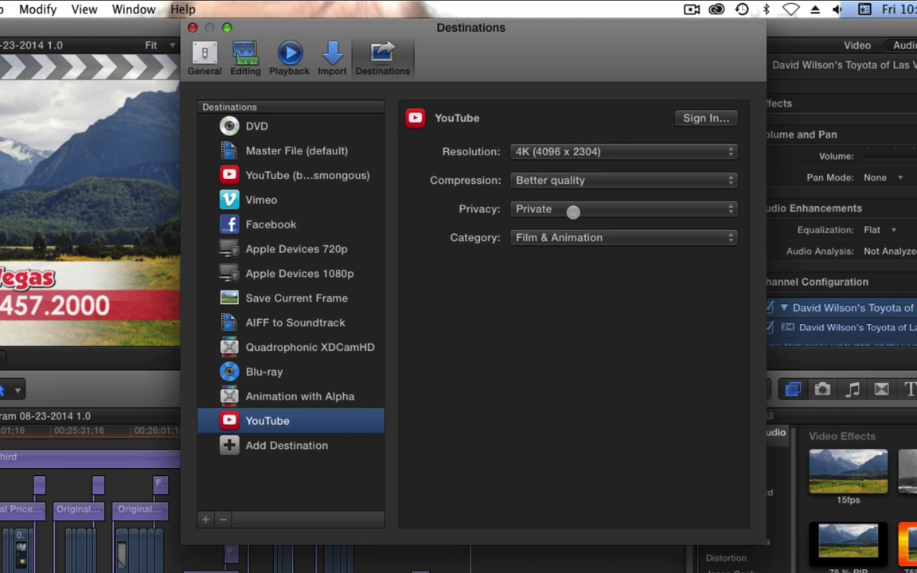
left_click(573, 211)
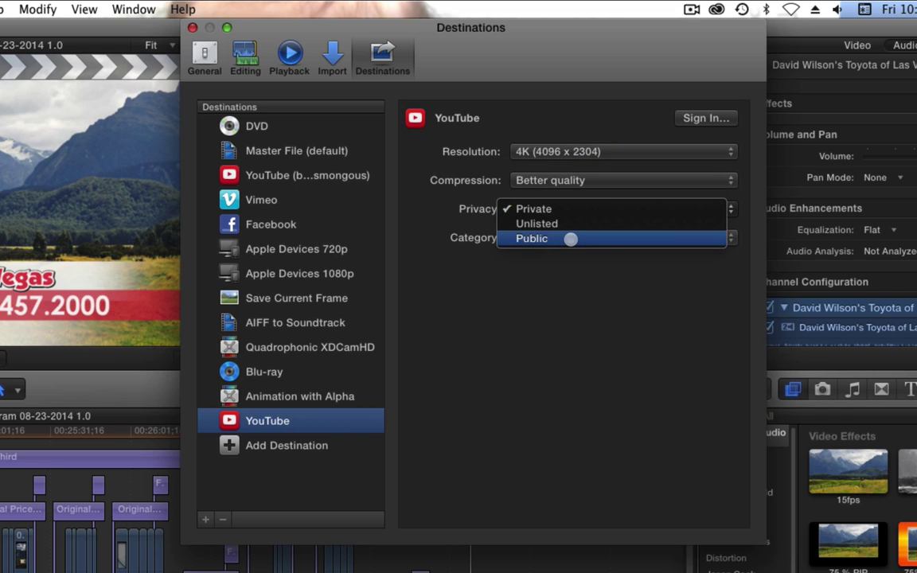
left_click(570, 239)
left_click(579, 208)
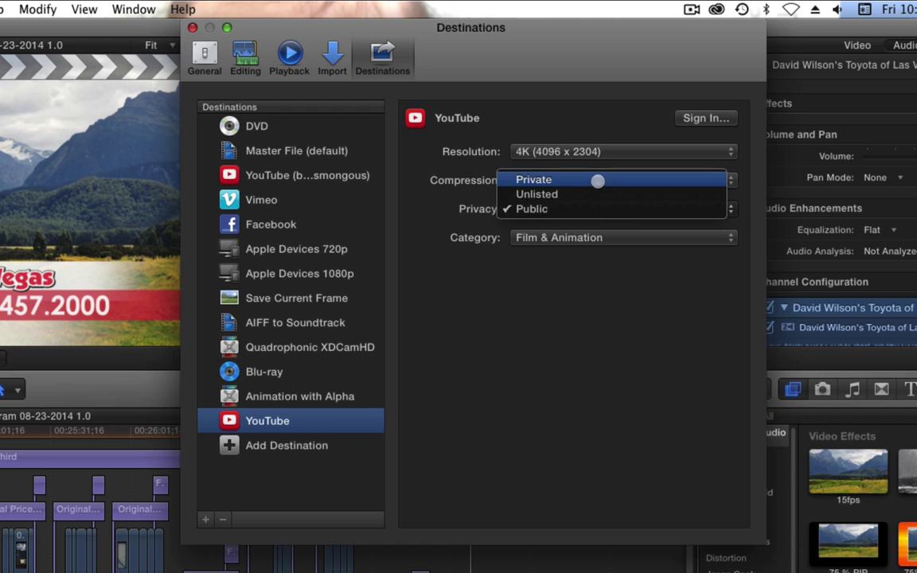
left_click(581, 265)
left_click(580, 238)
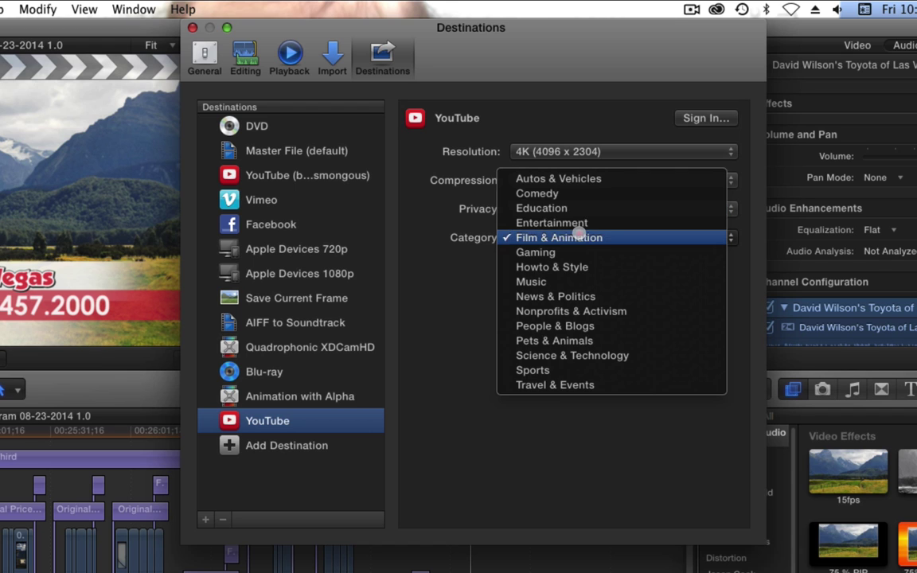
left_click(465, 330)
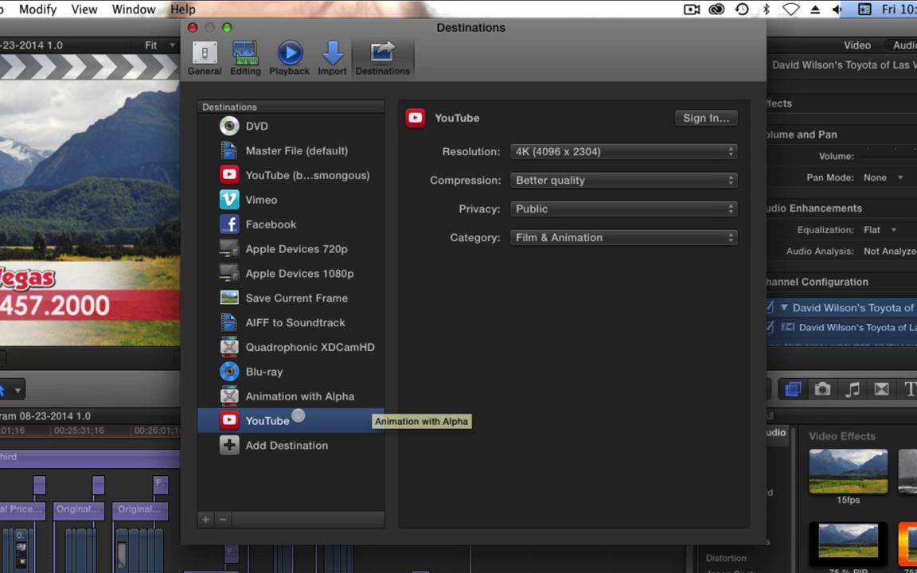
right_click(300, 420)
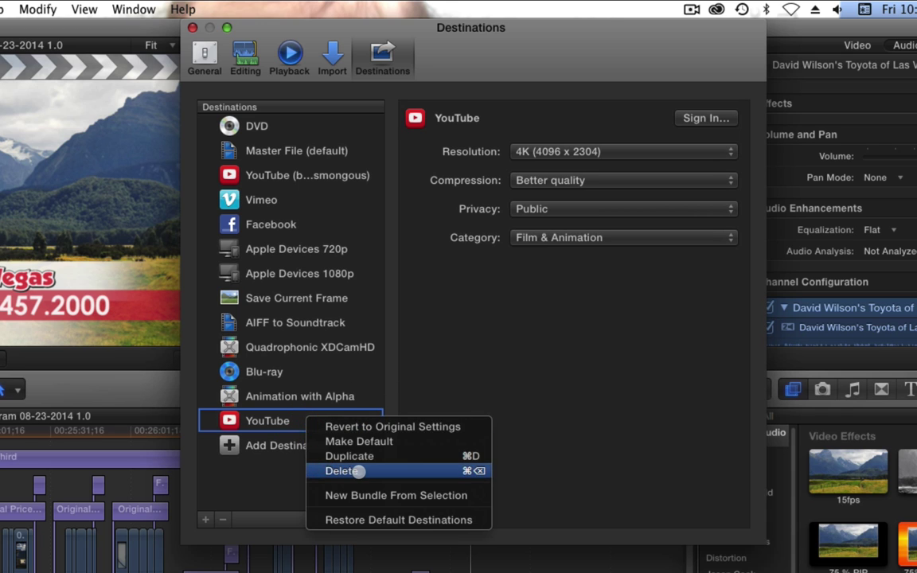
left_click(358, 469)
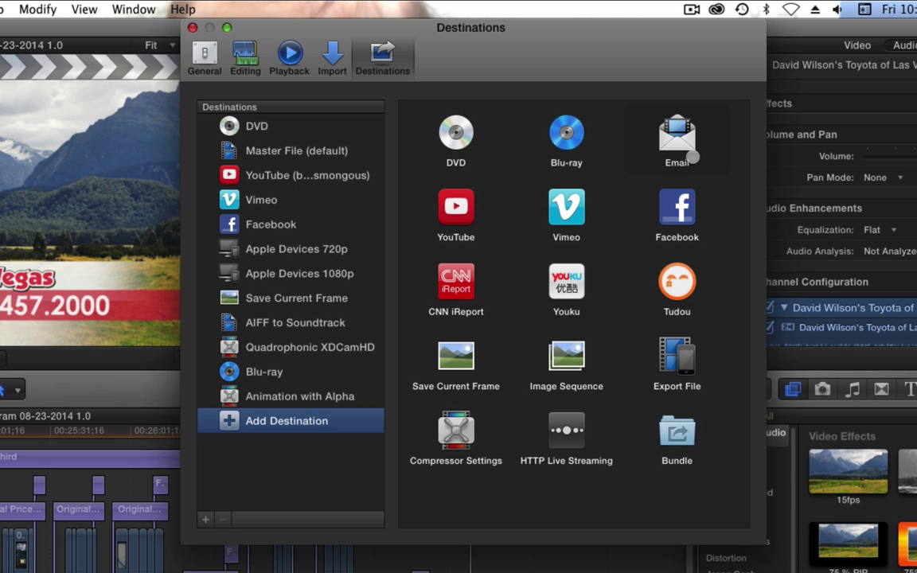
left_click_drag(676, 135, 272, 440)
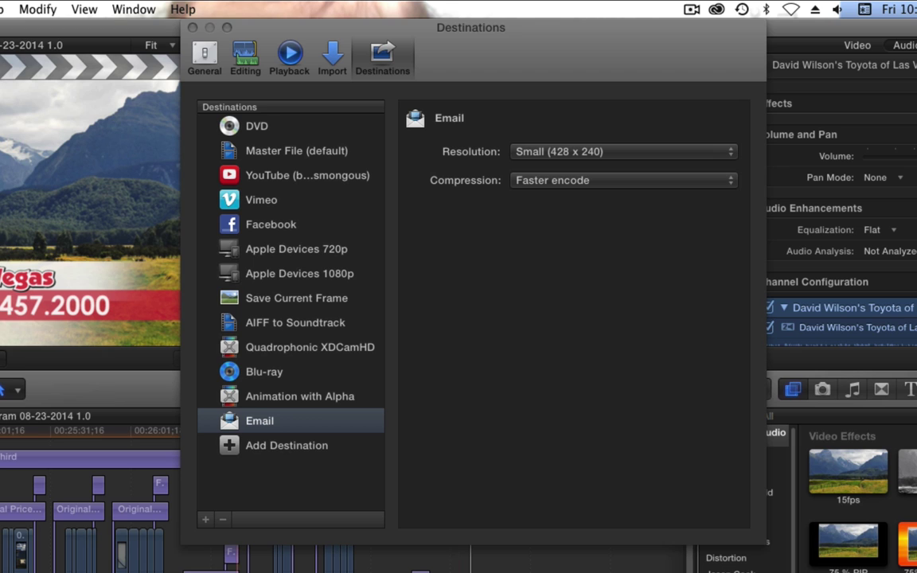
left_click(606, 151)
left_click(610, 151)
left_click(613, 178)
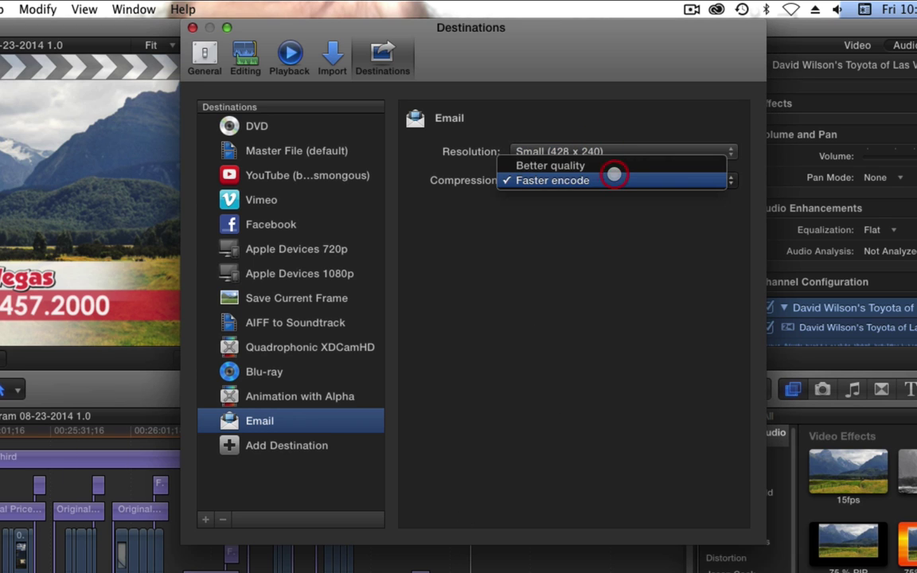
left_click(614, 178)
right_click(297, 416)
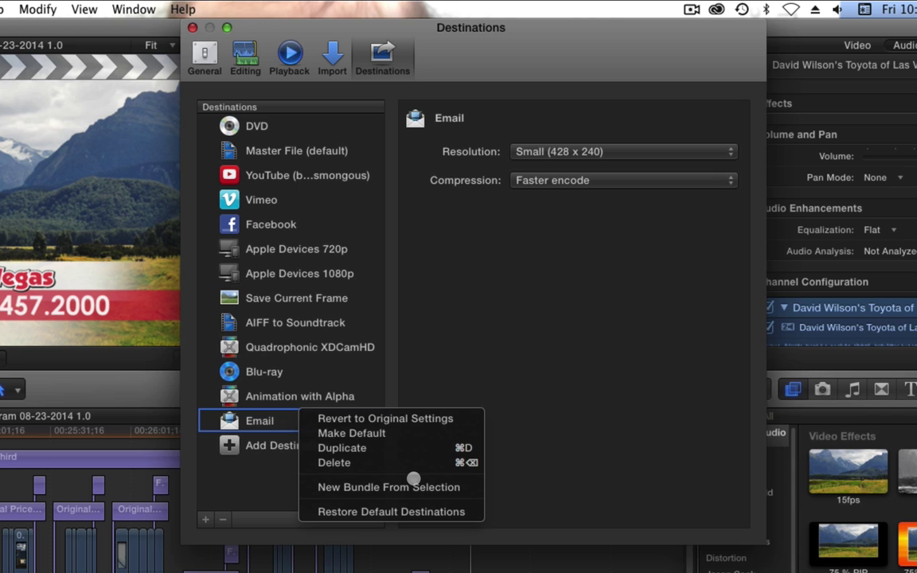
left_click(415, 469)
right_click(317, 416)
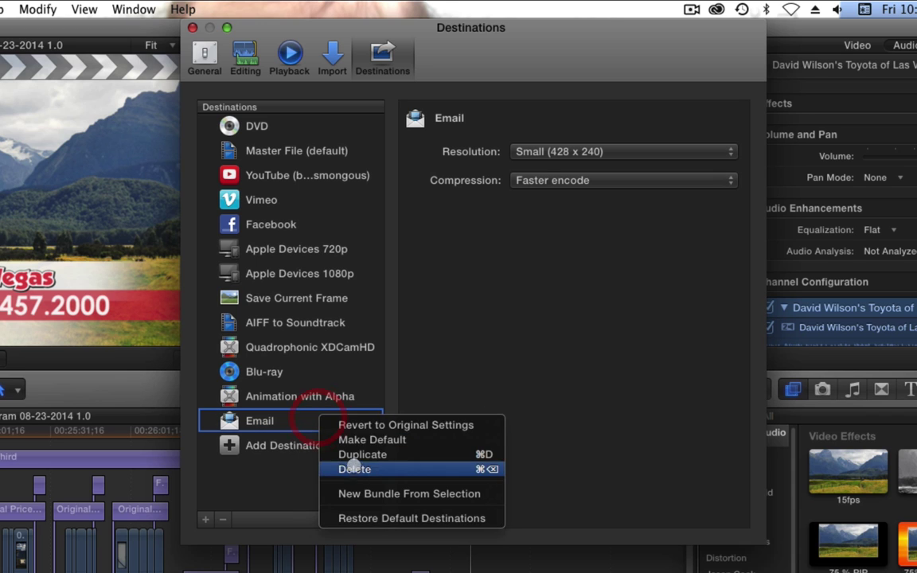
left_click(354, 469)
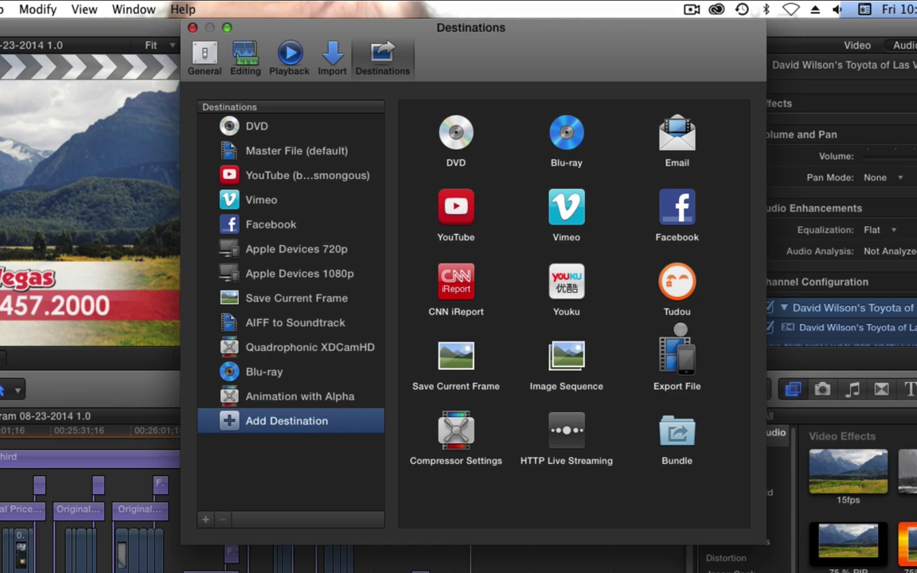
left_click_drag(678, 343, 243, 422)
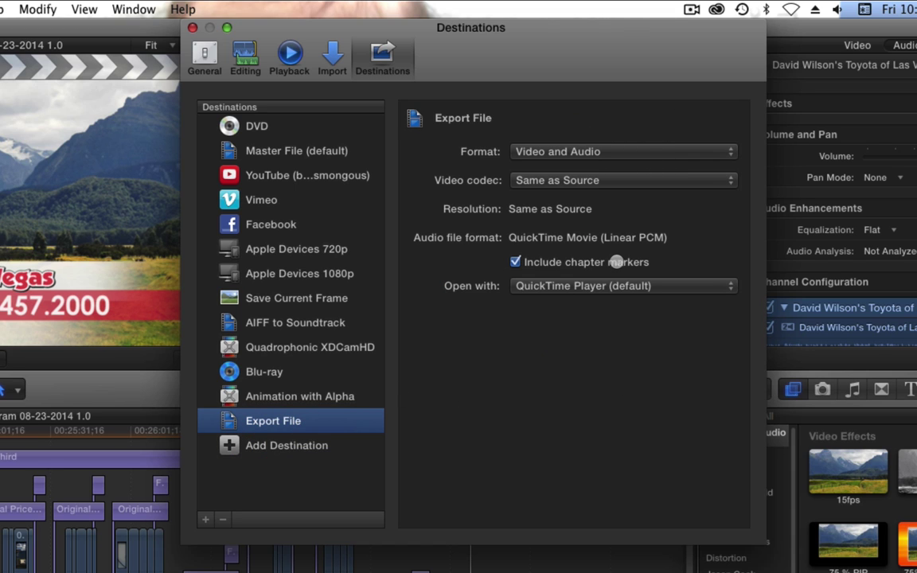
Step: Leave the video codec at Same as Source and delete the Export File destination
left_click(648, 181)
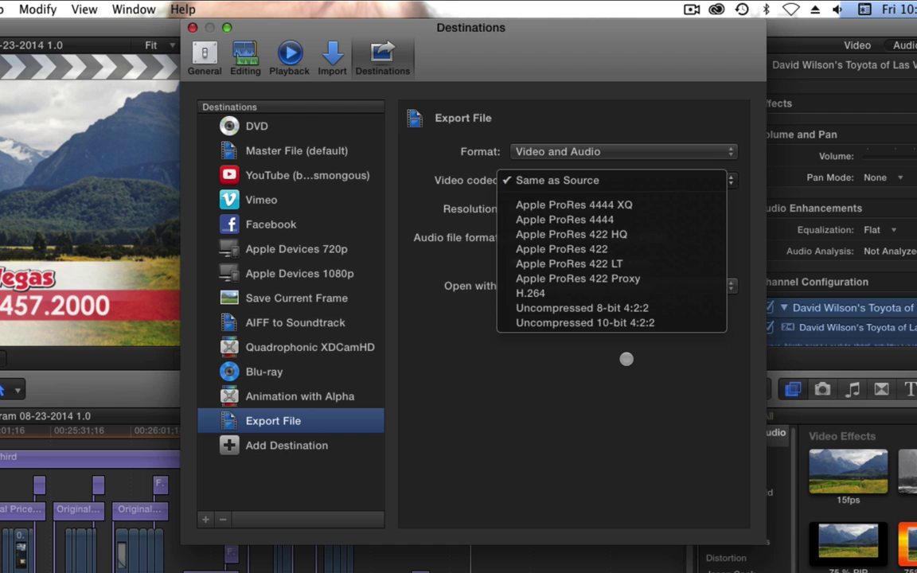
left_click(624, 358)
right_click(306, 416)
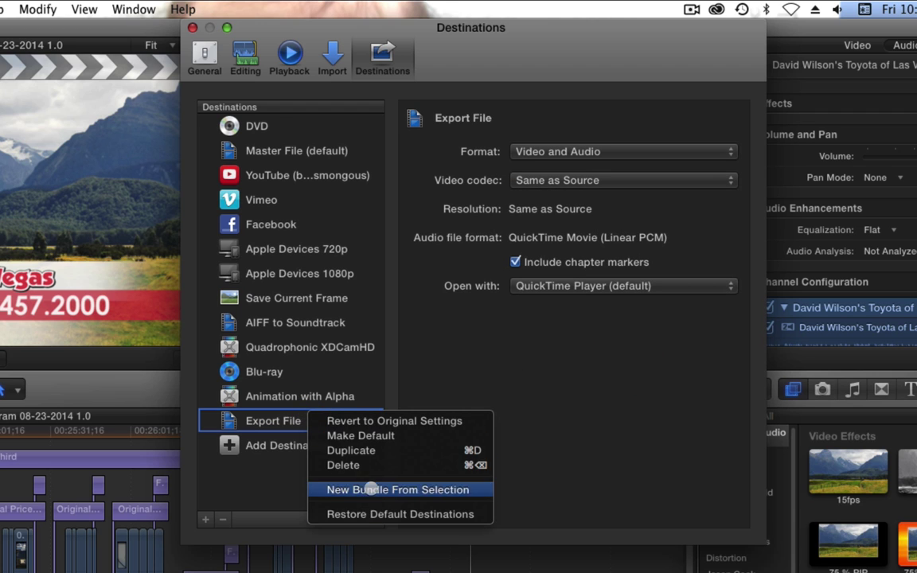
left_click(369, 466)
Step: Review the Master File video codec without changes, then show the addable destination types
left_click(276, 147)
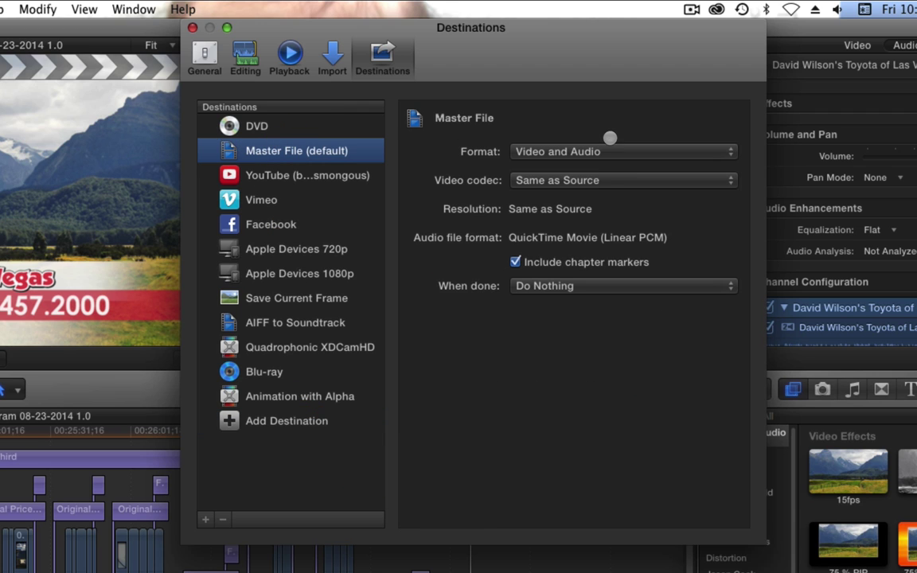
left_click(605, 177)
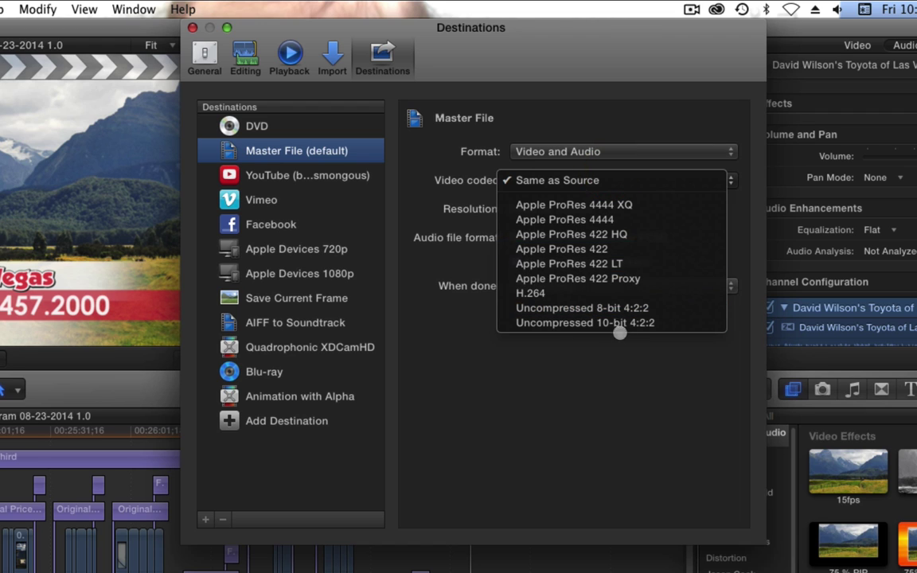
left_click(646, 110)
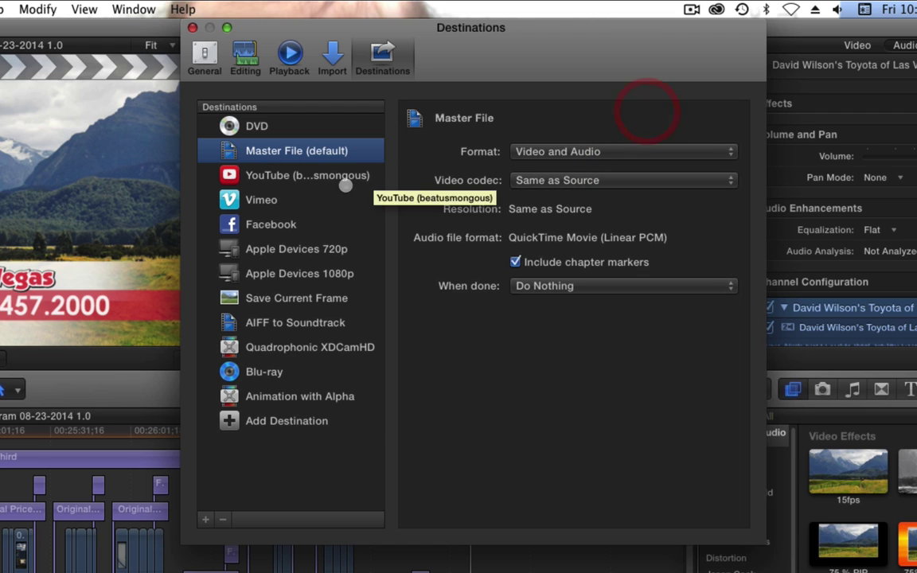
left_click(272, 420)
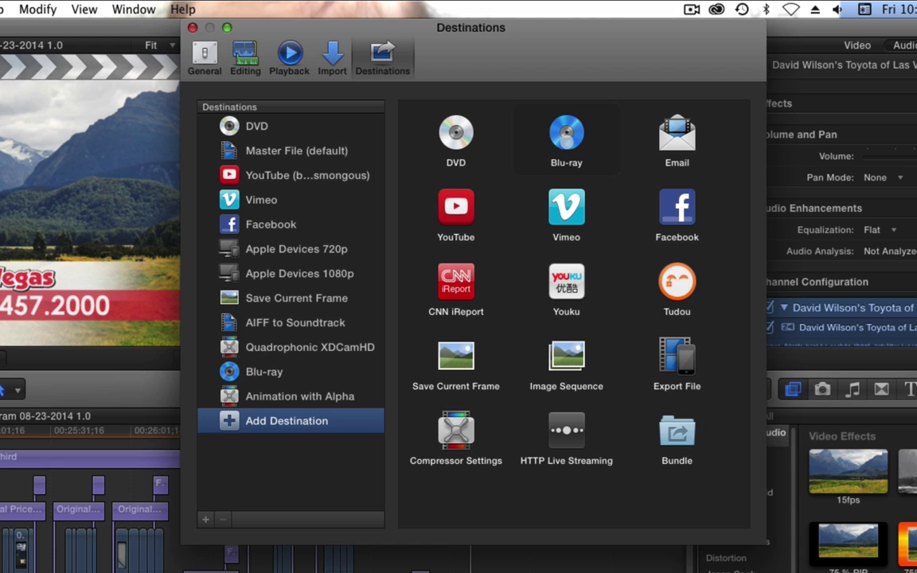
Step: Add a new Blu-ray destination and keep PIONEER BD-RW as its output device
left_click_drag(566, 134, 287, 420)
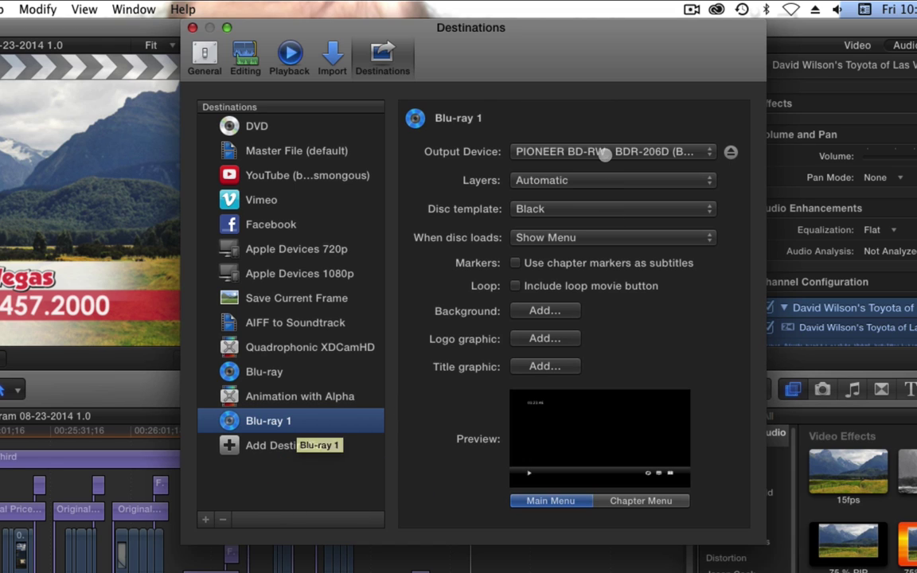
left_click(567, 152)
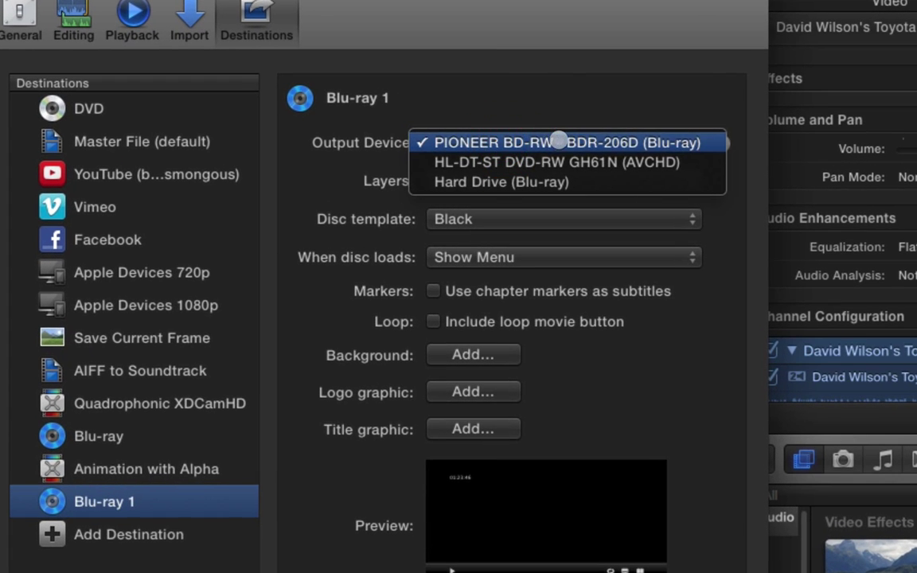
left_click(578, 85)
left_click(579, 136)
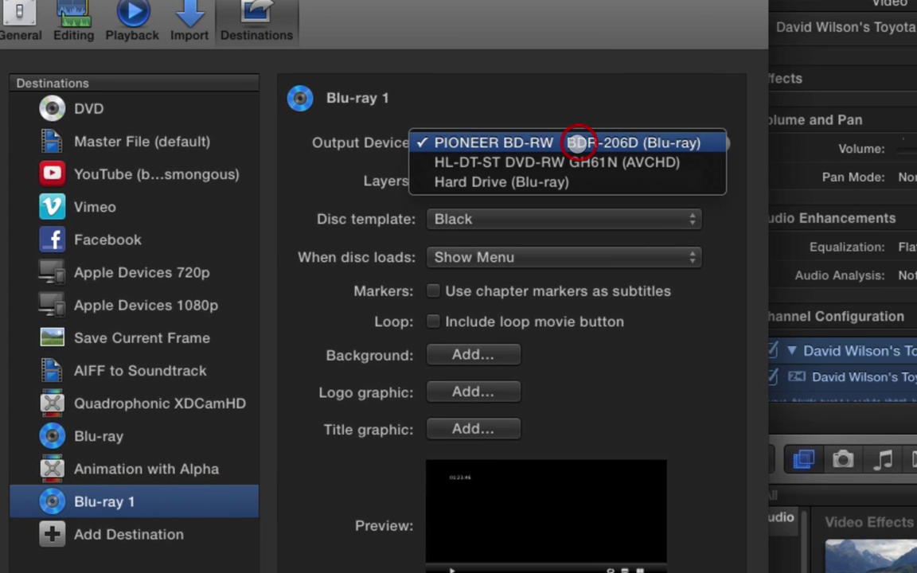
left_click(580, 98)
left_click(548, 143)
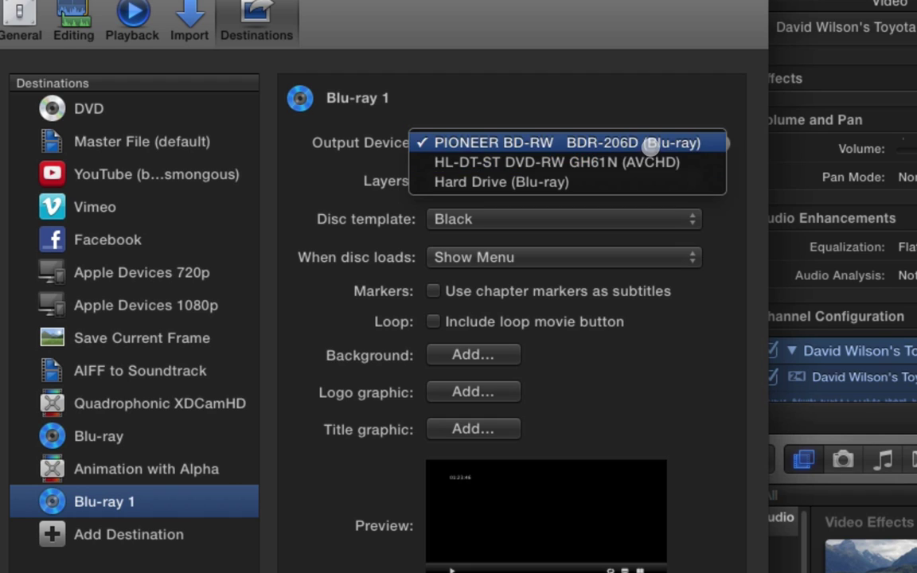
left_click(537, 141)
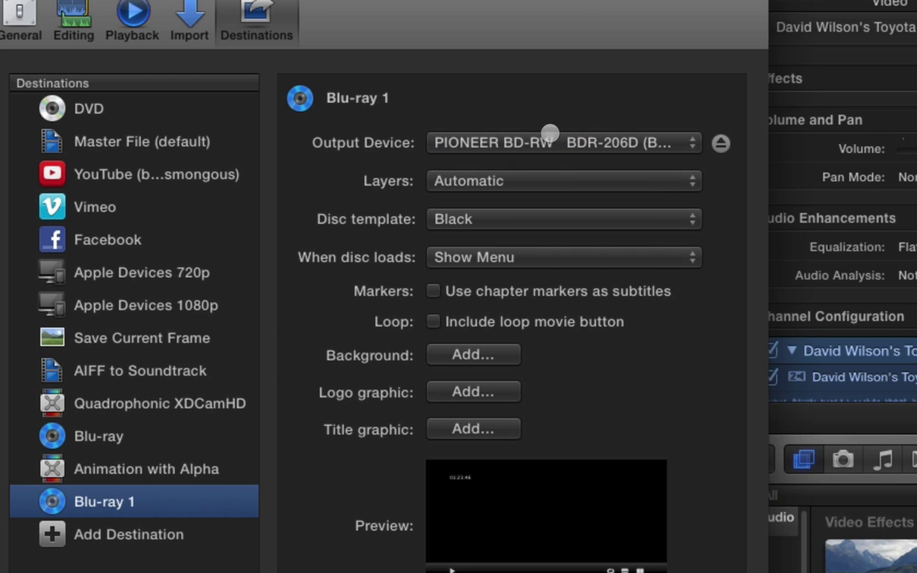
Step: Leave the Blu-ray disc layers set to Automatic
left_click(587, 177)
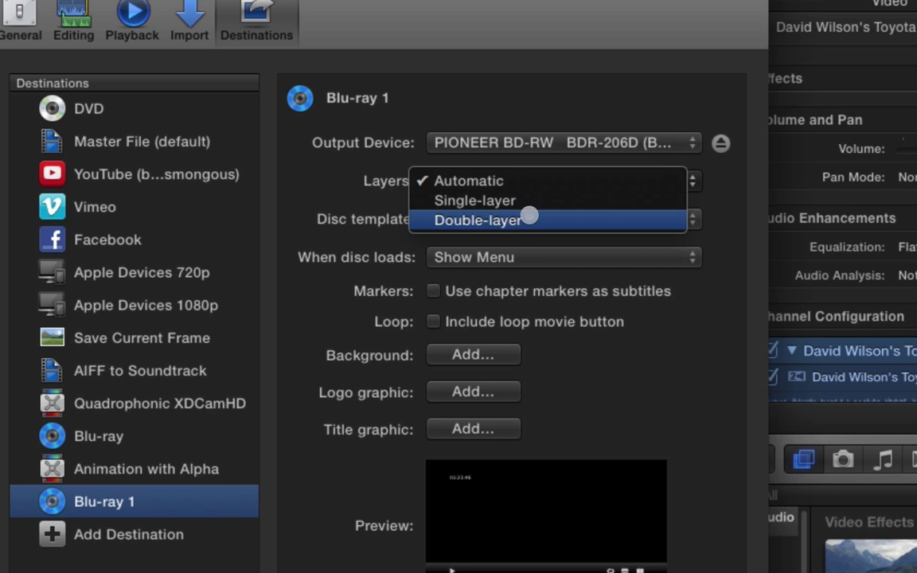
left_click(562, 89)
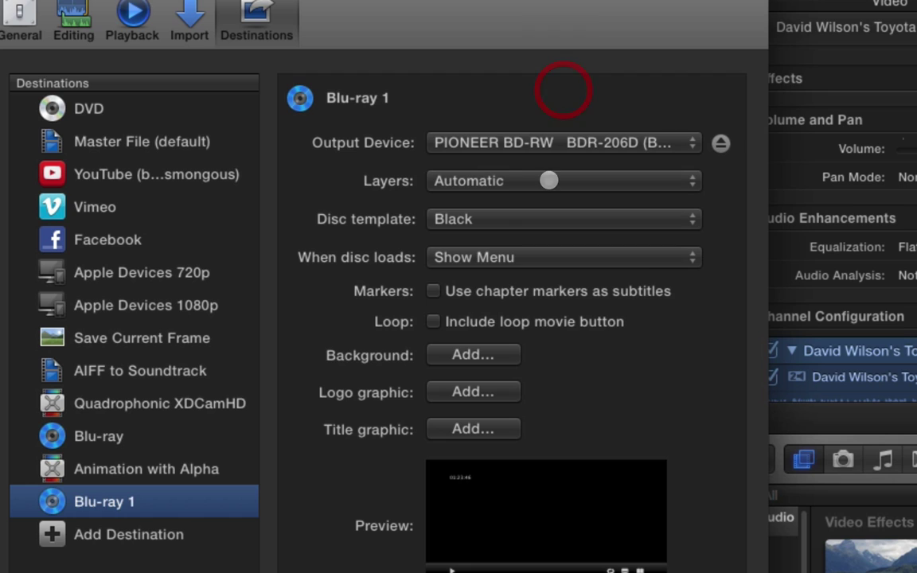
left_click(548, 180)
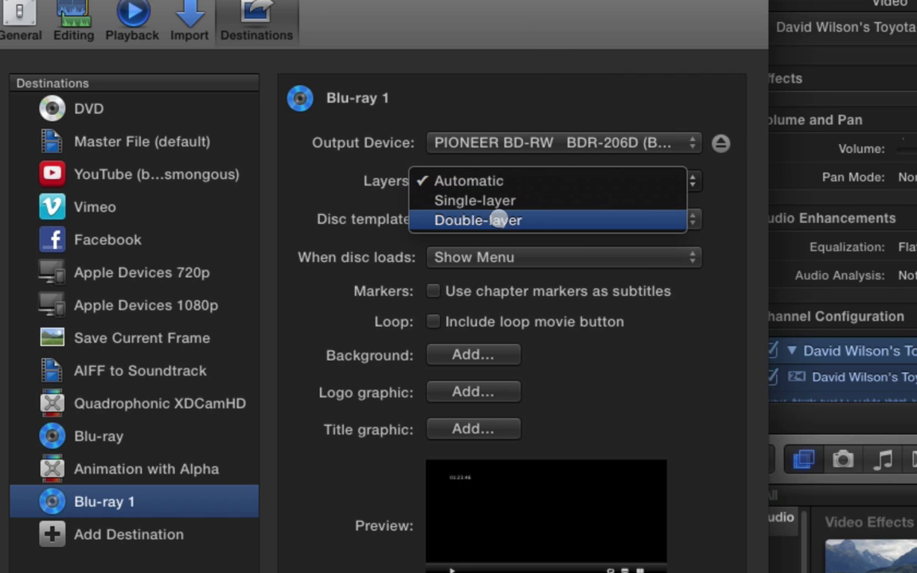
left_click(540, 94)
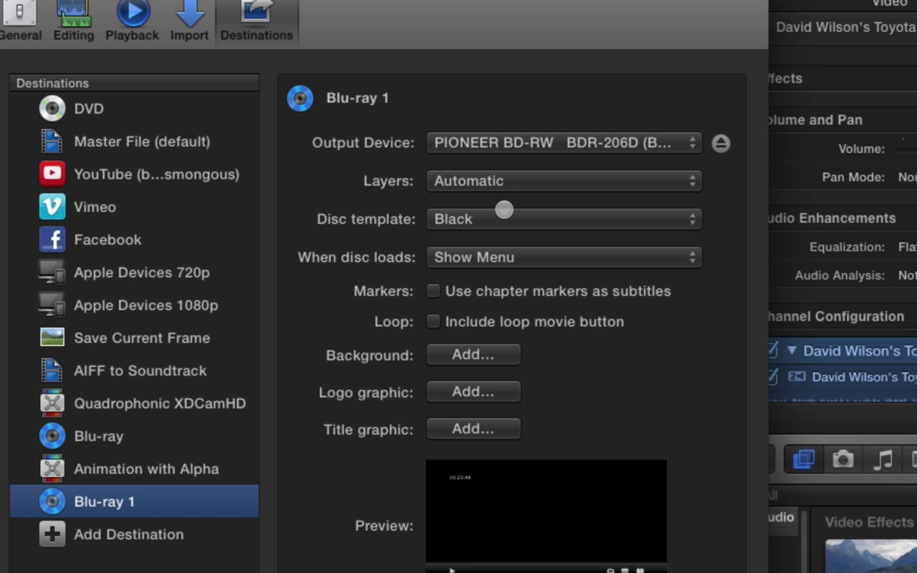
left_click(586, 176)
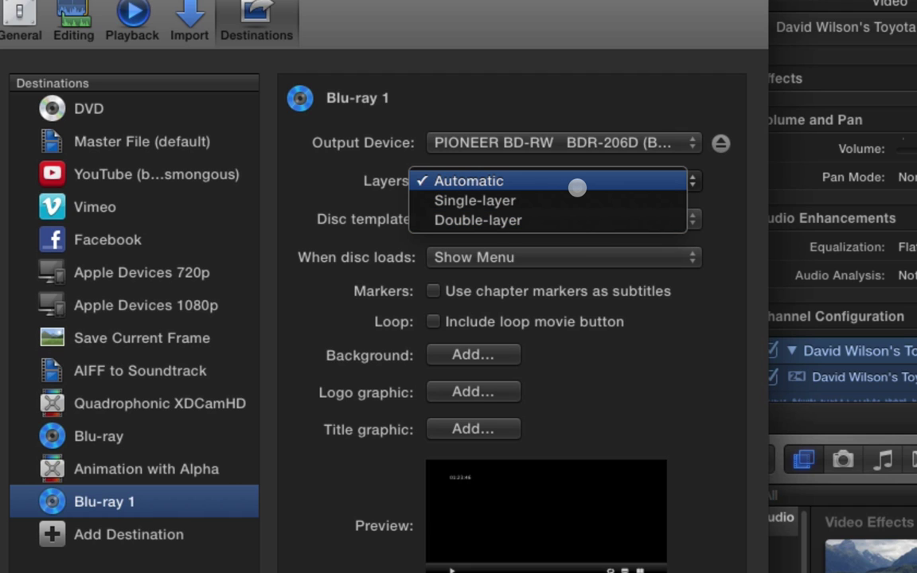
left_click(577, 183)
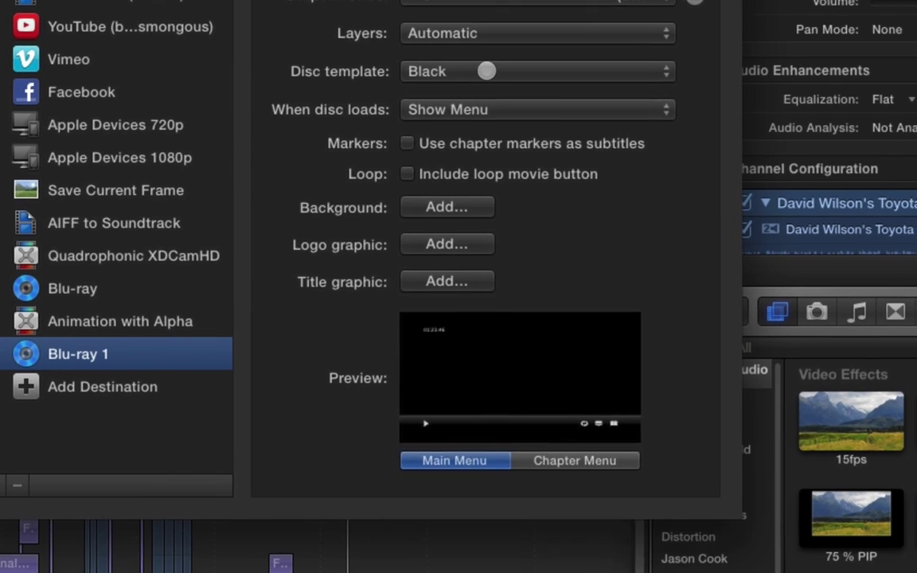
left_click(513, 218)
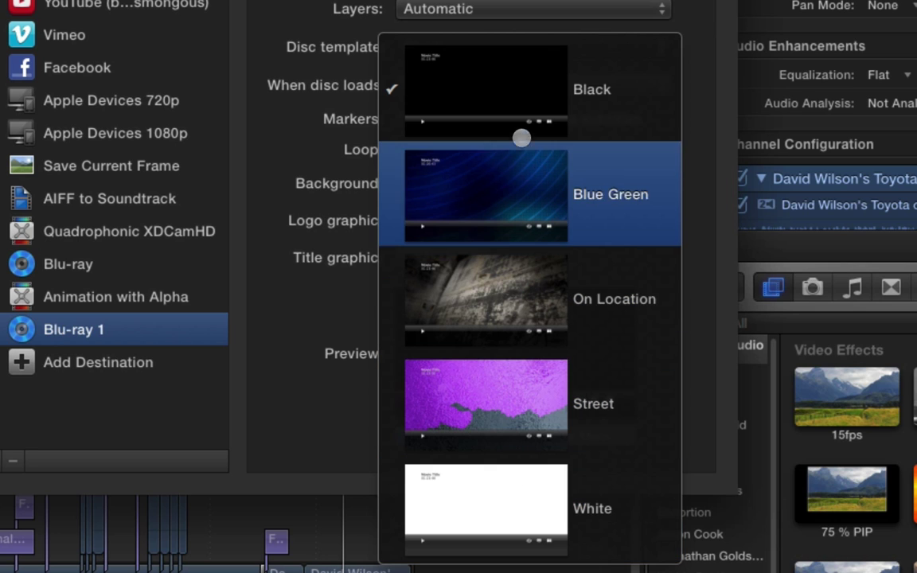
left_click(623, 76)
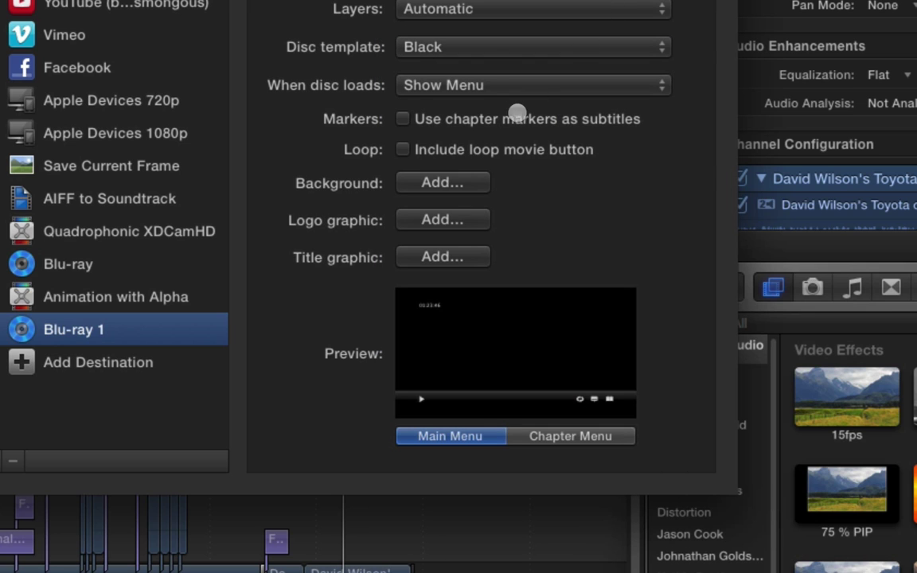
left_click(439, 45)
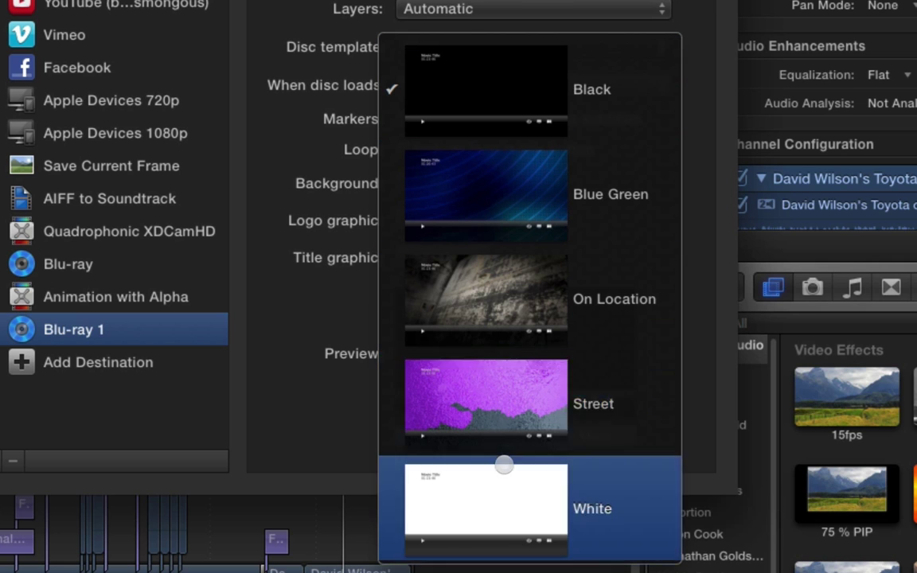
key("Escape")
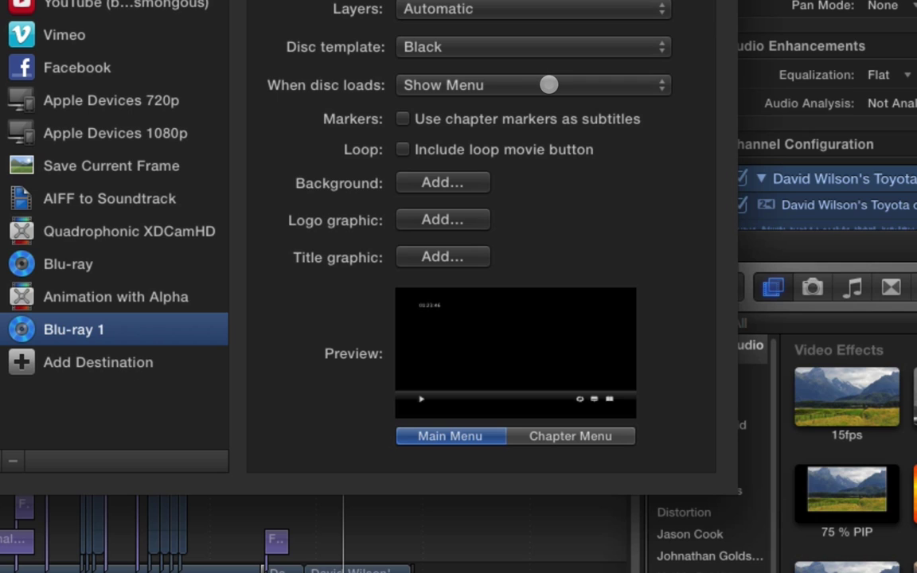
left_click(551, 84)
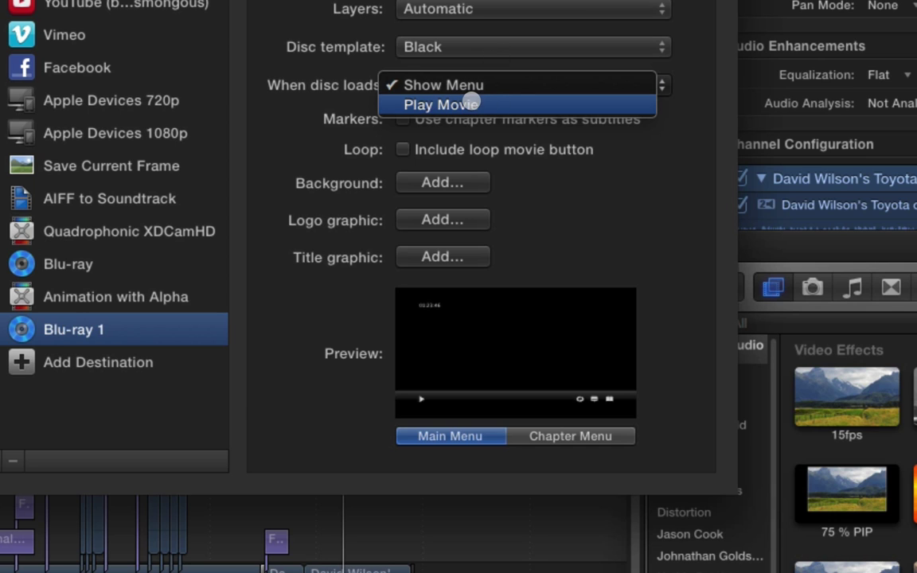
left_click(545, 164)
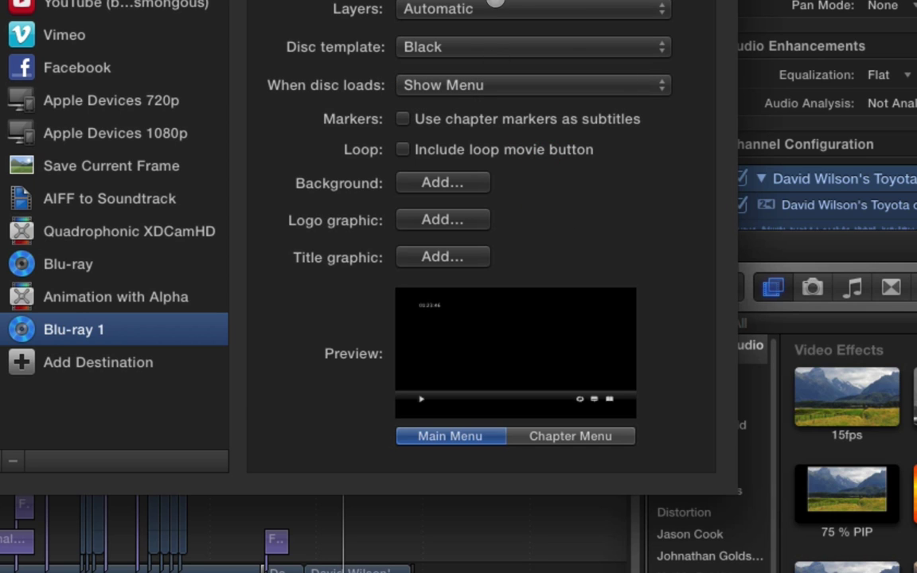
Step: Delete the extra Blu-ray 1 destination and select the original Blu-ray destination
right_click(86, 317)
left_click(147, 386)
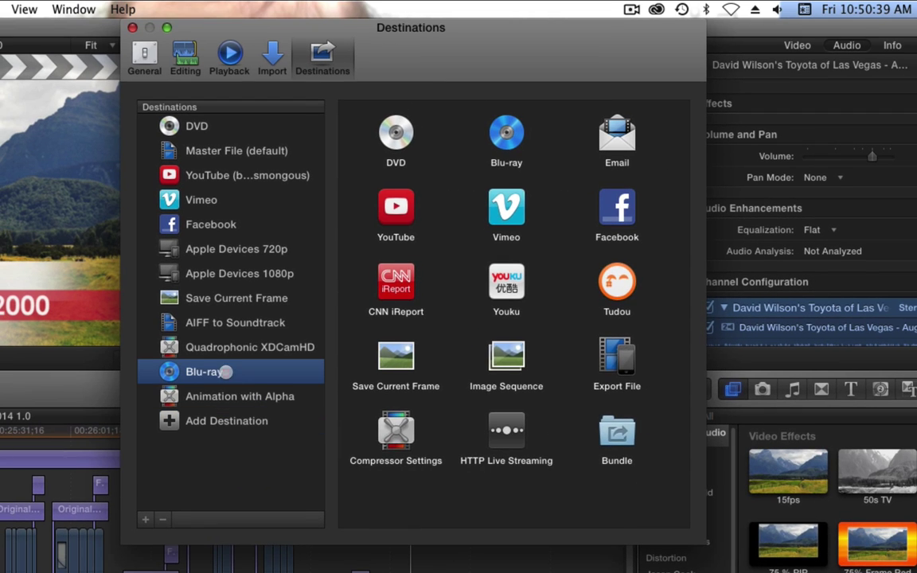
left_click(226, 371)
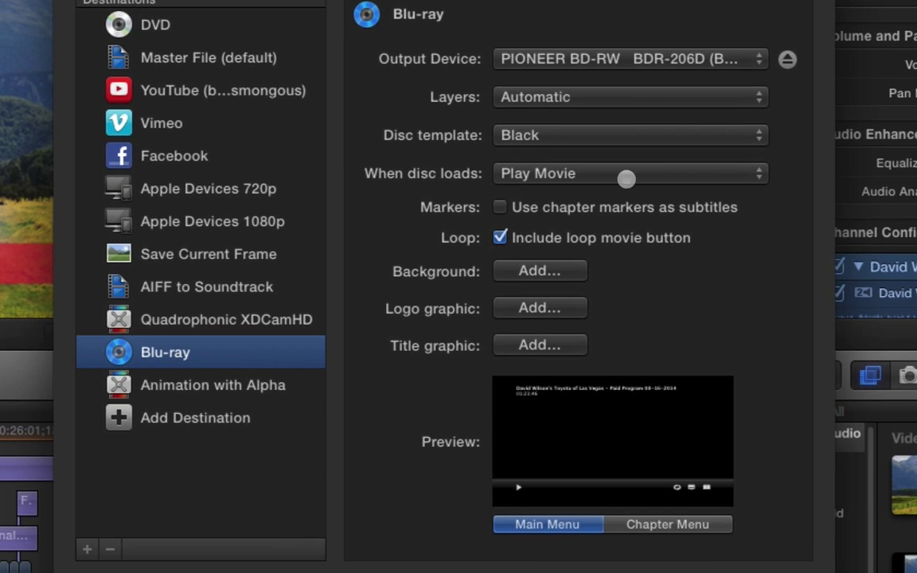
Step: Set When disc loads to Play Movie and start choosing a menu background image
left_click(534, 240)
left_click(613, 175)
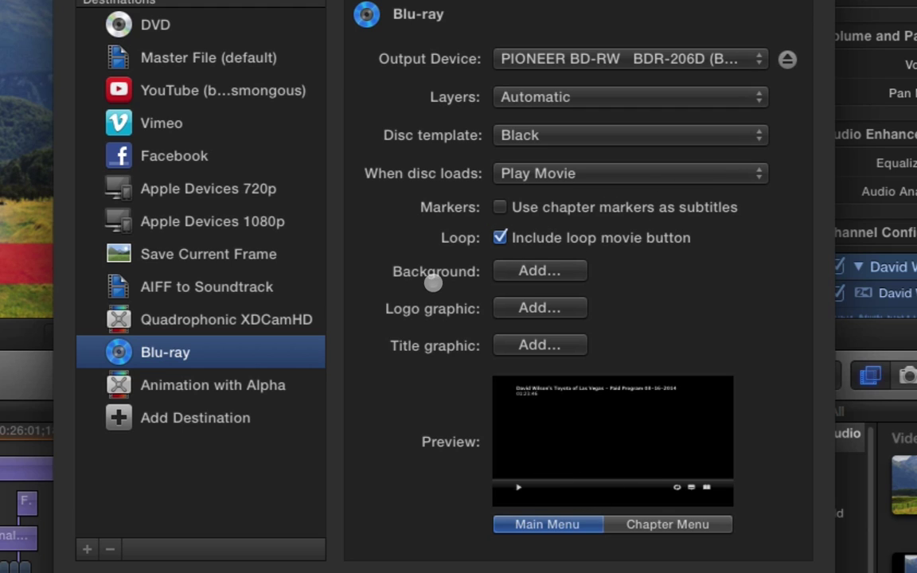
left_click(538, 271)
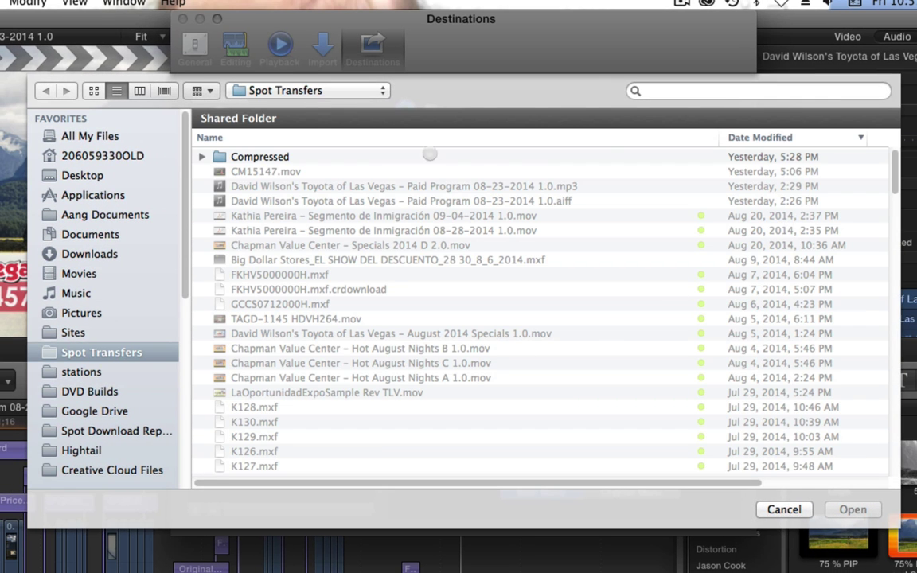
Step: Search 'background .png' and set Feria Background LARGE.png as the menu background
left_click(778, 92)
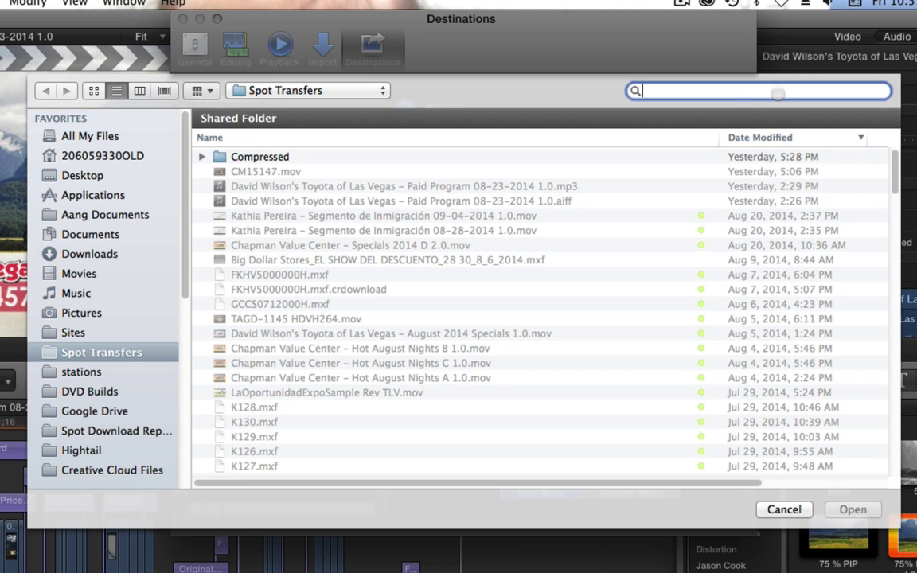
type("background")
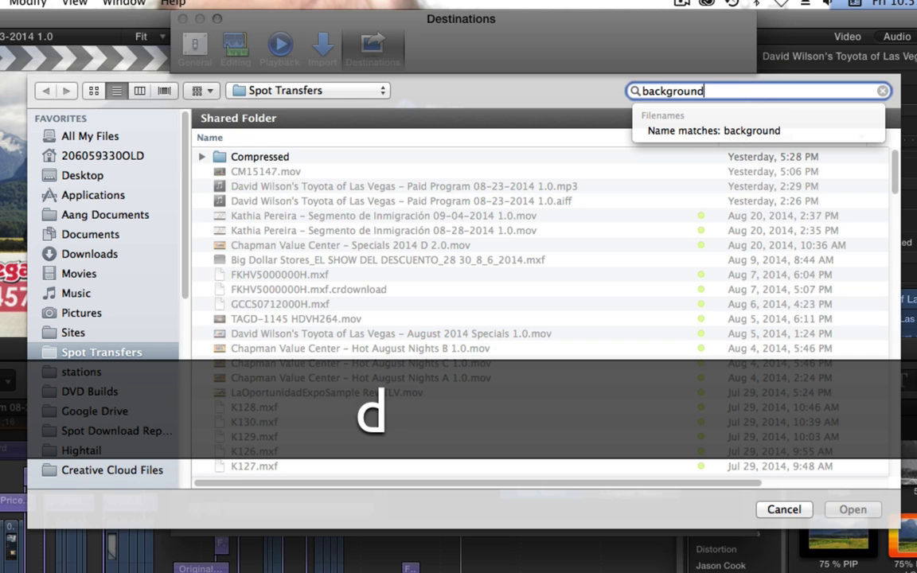
type(" .png")
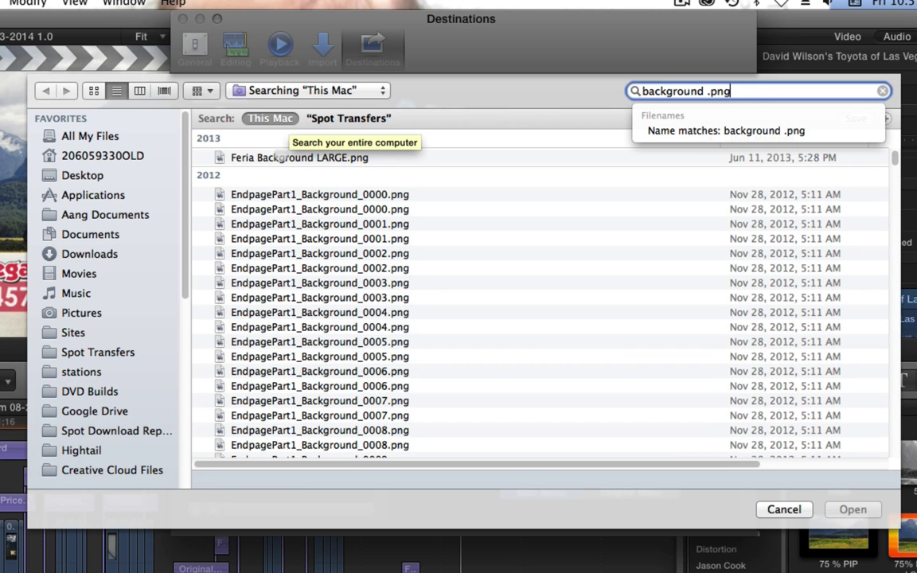
left_click(274, 159)
left_click(852, 509)
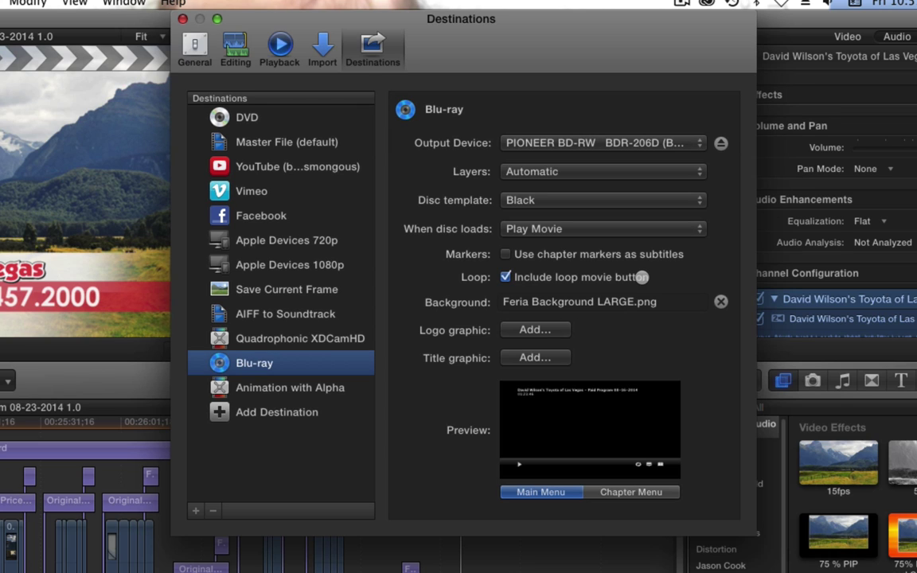
Step: Preview the chapter and main menus, then remove the Feria background image
left_click(591, 493)
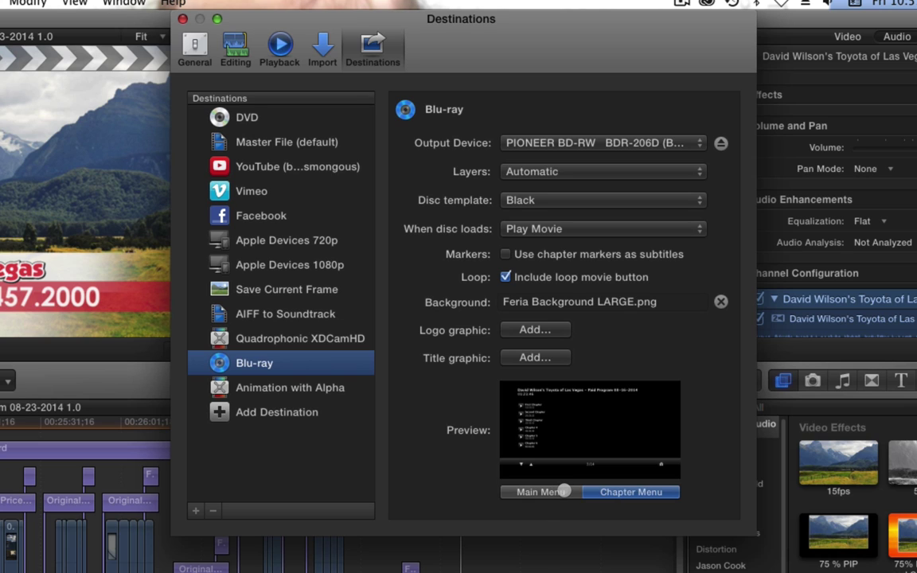
left_click(563, 492)
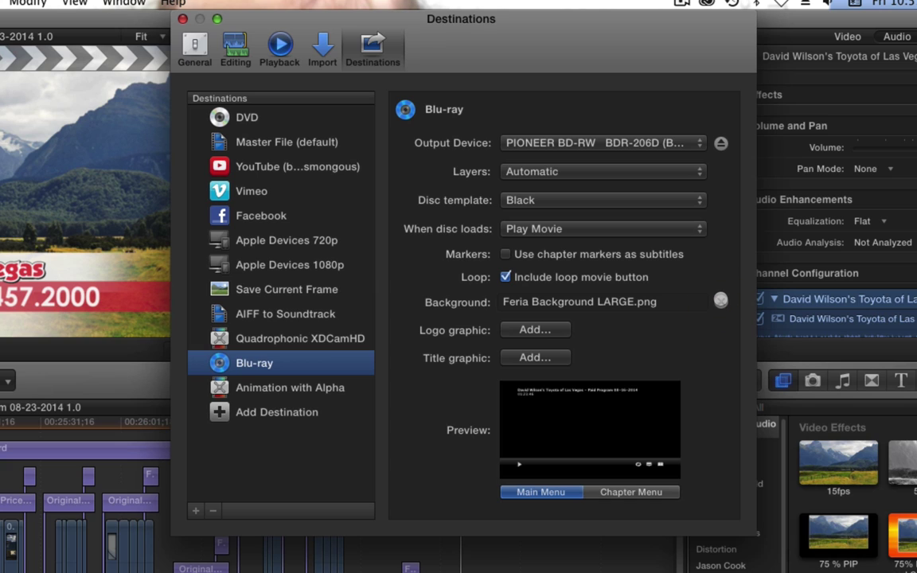
left_click(720, 302)
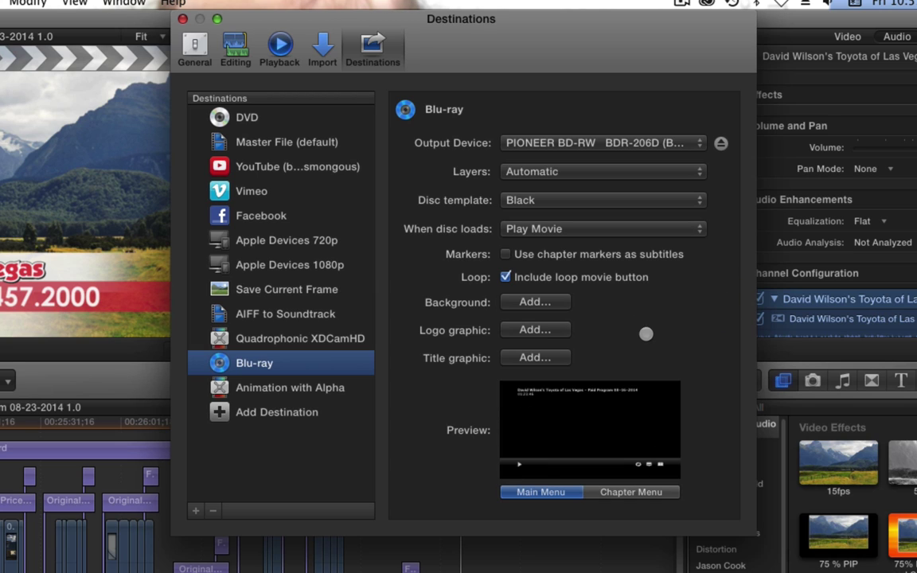
Step: Load Telemundo Las Vegas – Horizontal 2012.tif as the logo graphic, then remove it
left_click(547, 328)
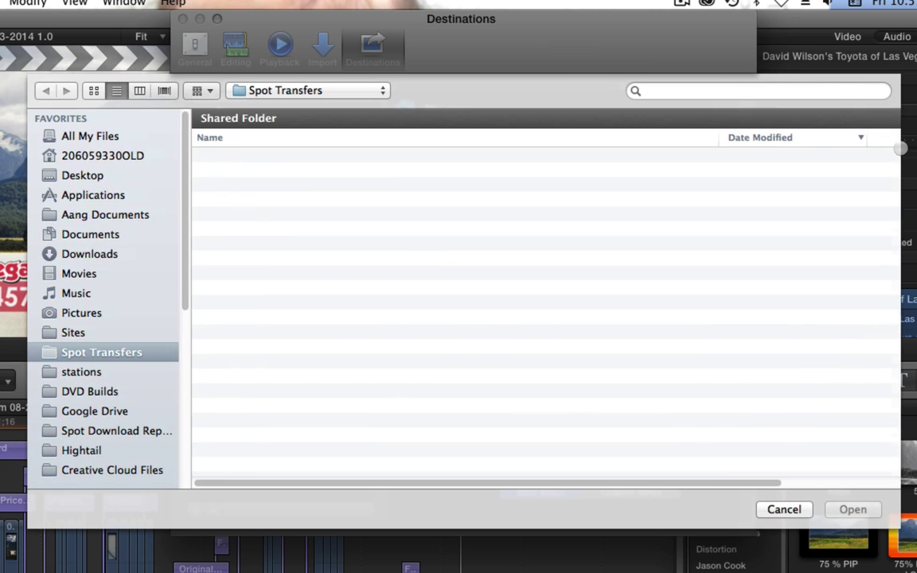
left_click(756, 92)
type("te")
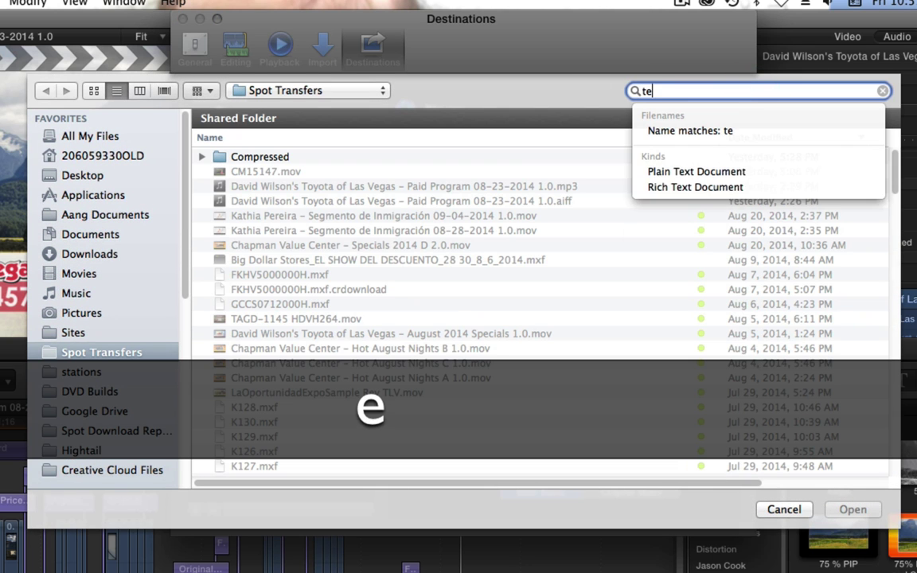
type("lemundo ")
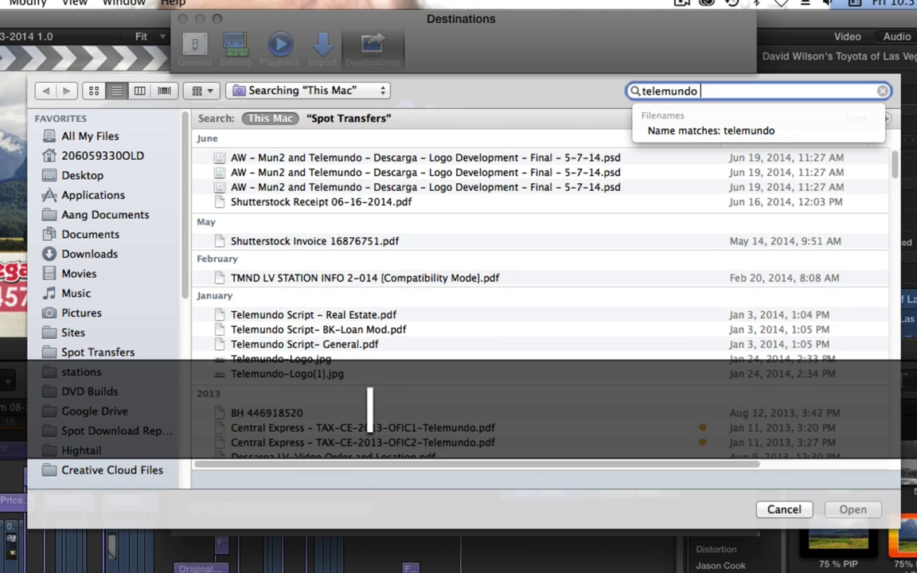
type("las vegas .")
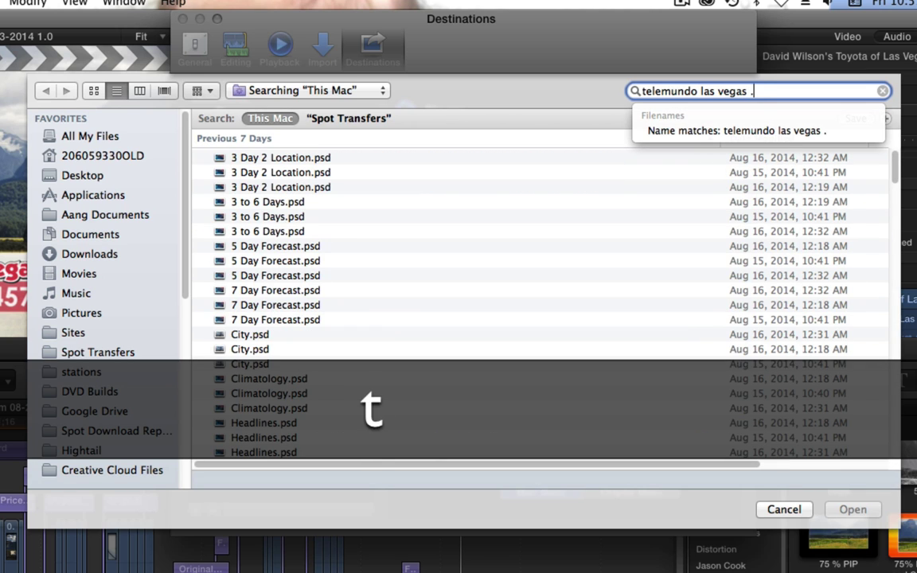
type("tif")
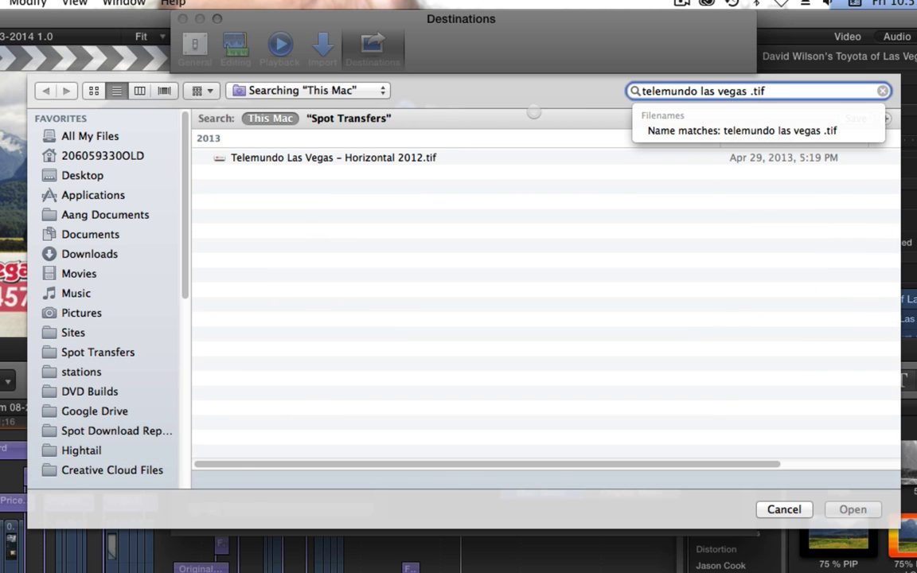
left_click(394, 159)
left_click(848, 508)
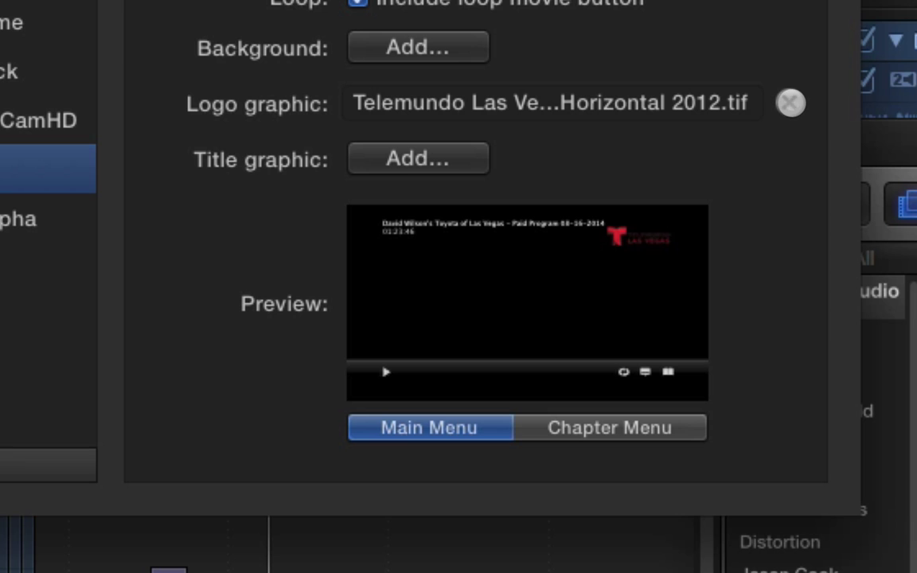
left_click(789, 102)
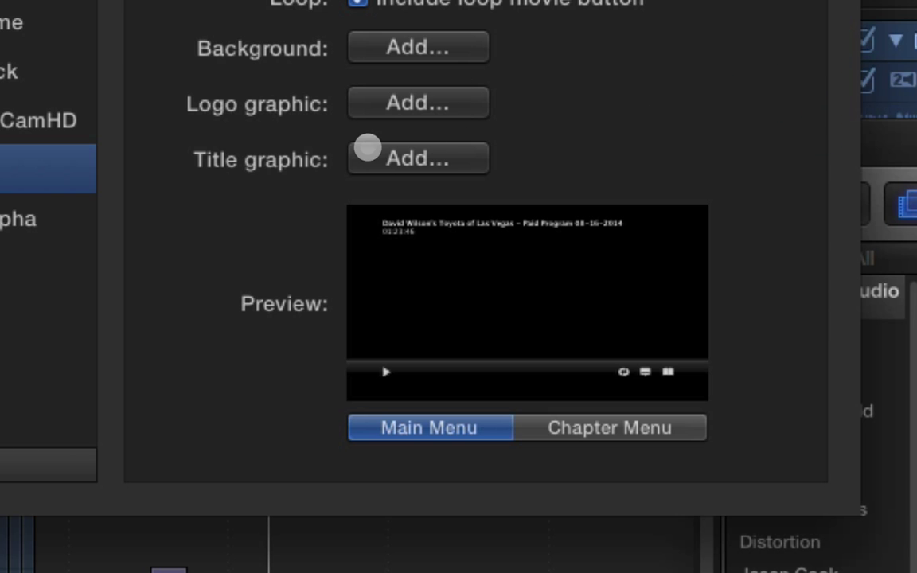
Step: Set Telemundo Las Vegas – Horizontal 2012.tif as the Blu-ray menu's title graphic
left_click(415, 157)
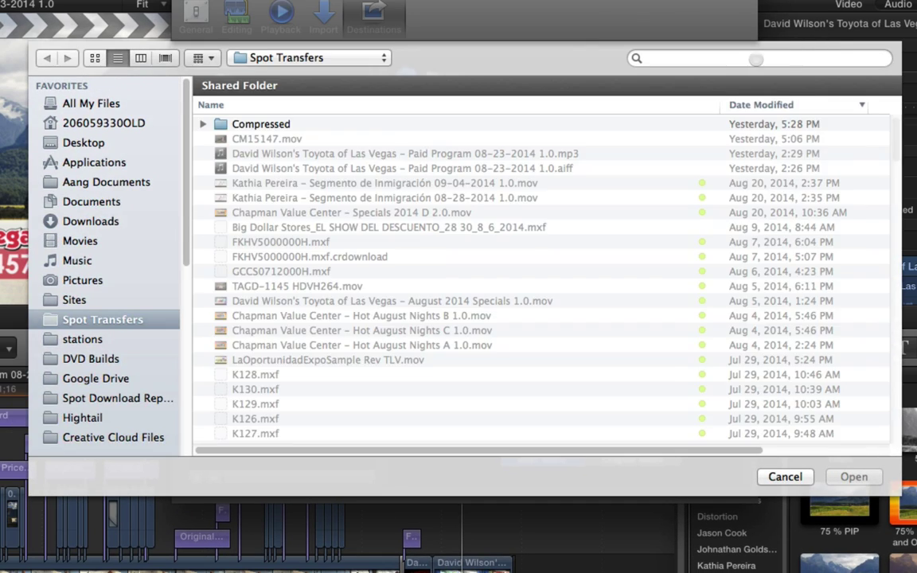
left_click(714, 62)
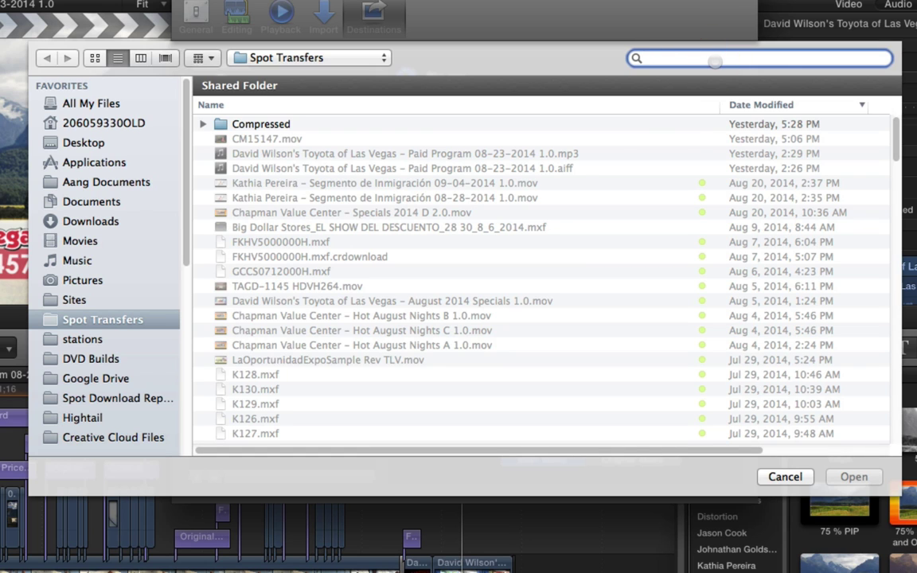
type("telemundo las ")
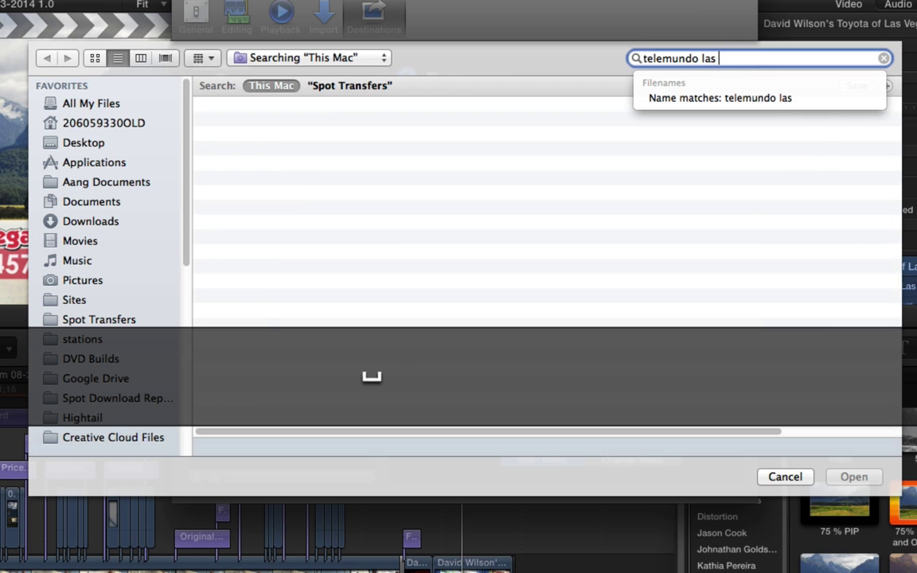
type("vegas .tif")
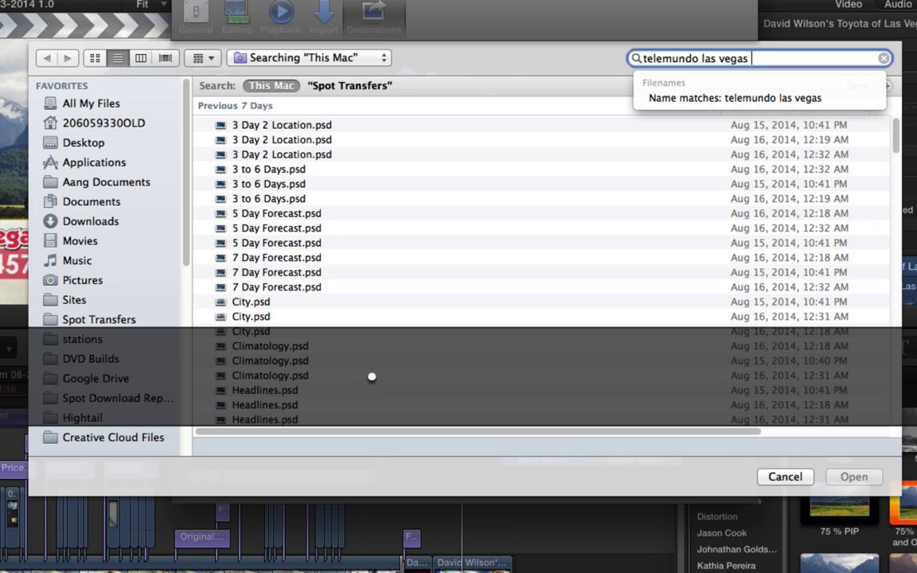
key("Return")
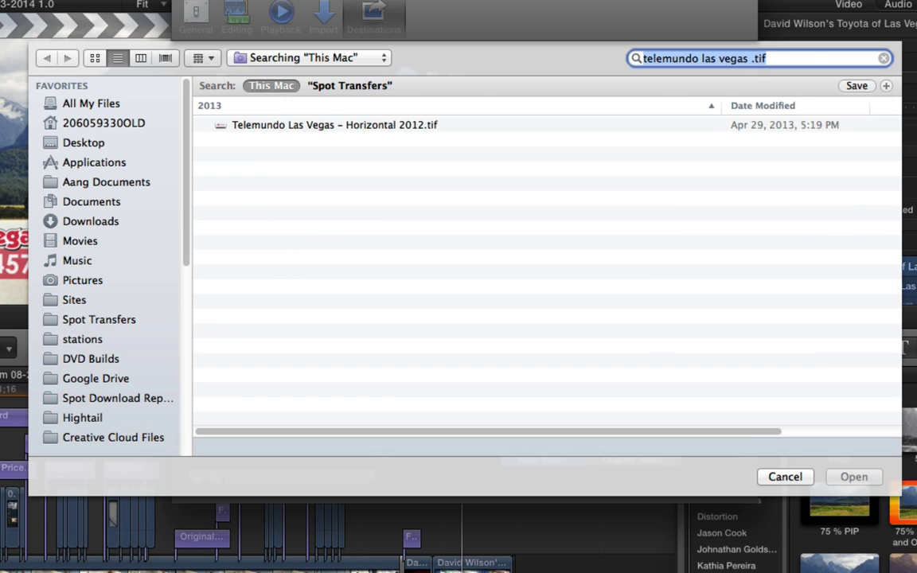
left_click(399, 127)
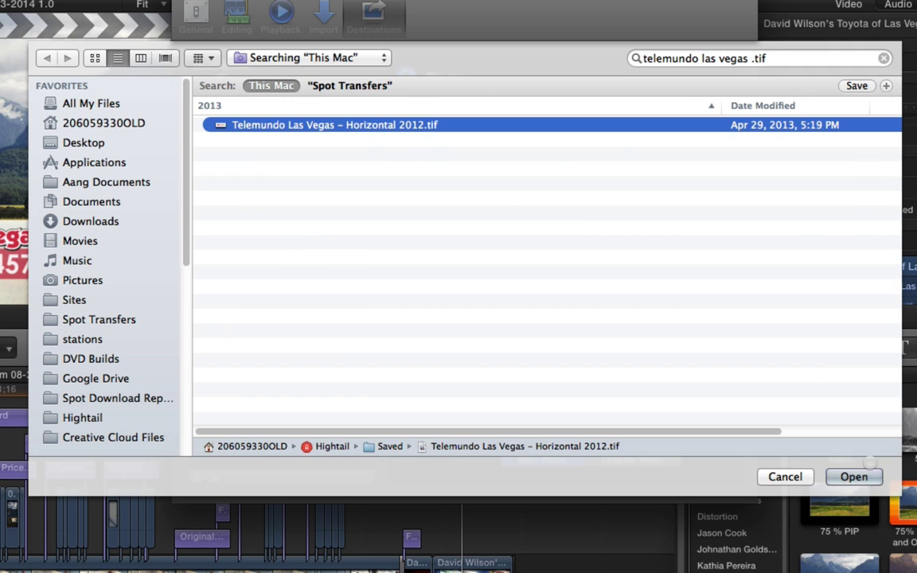
left_click(851, 476)
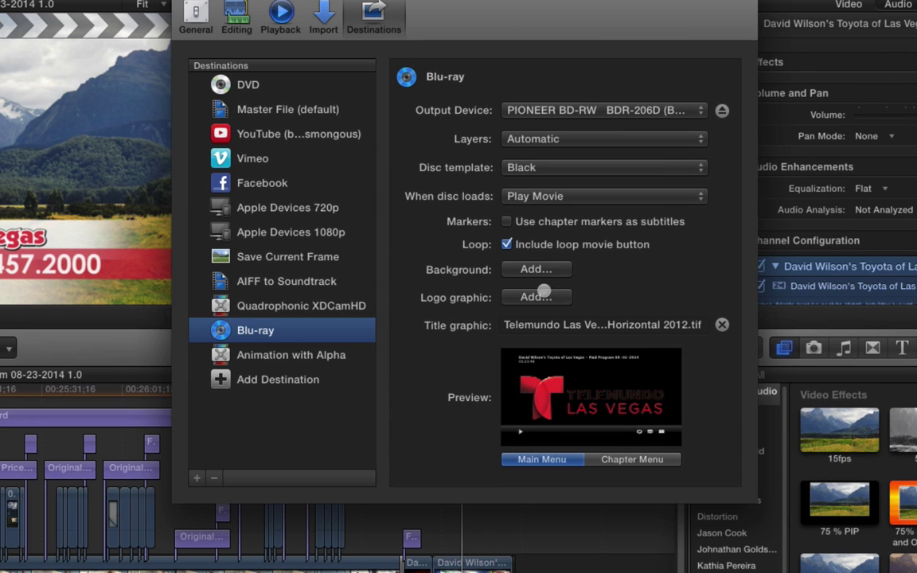
Step: Set the same Telemundo Las Vegas .tif as the logo graphic again
left_click(533, 296)
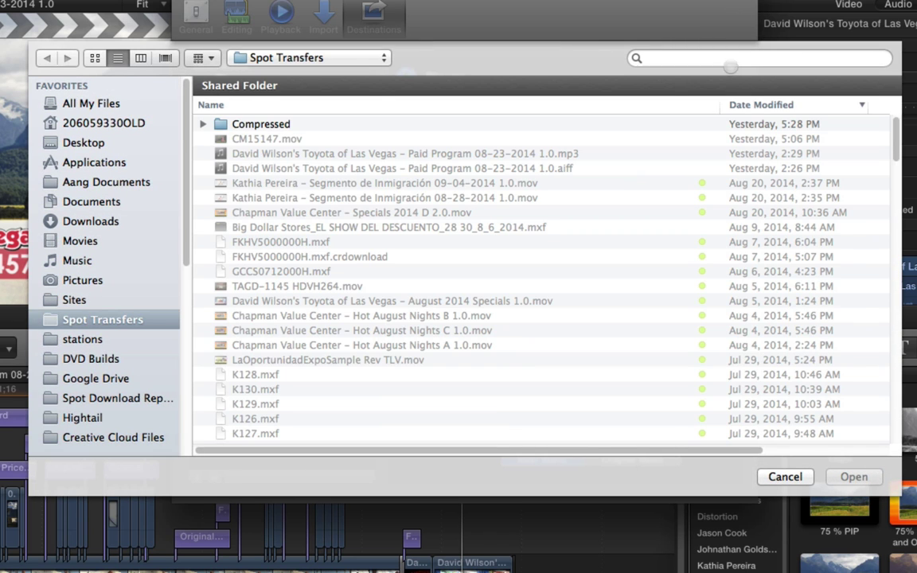
type("telem")
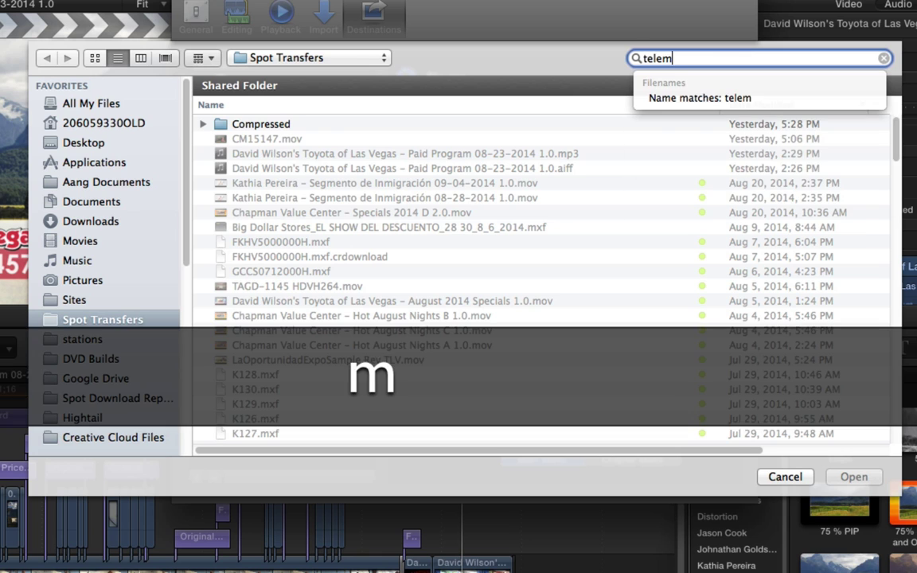
type("undo ")
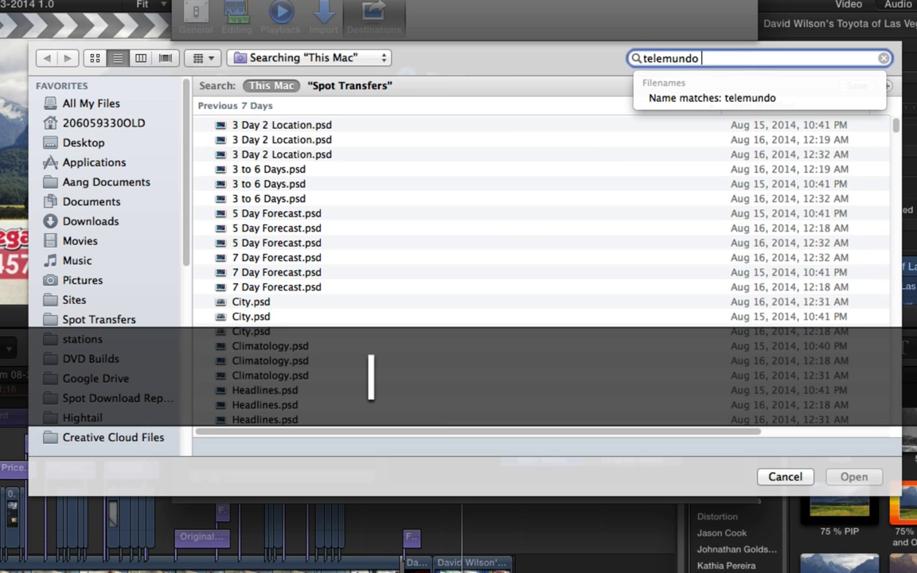
type("las vegas .tif")
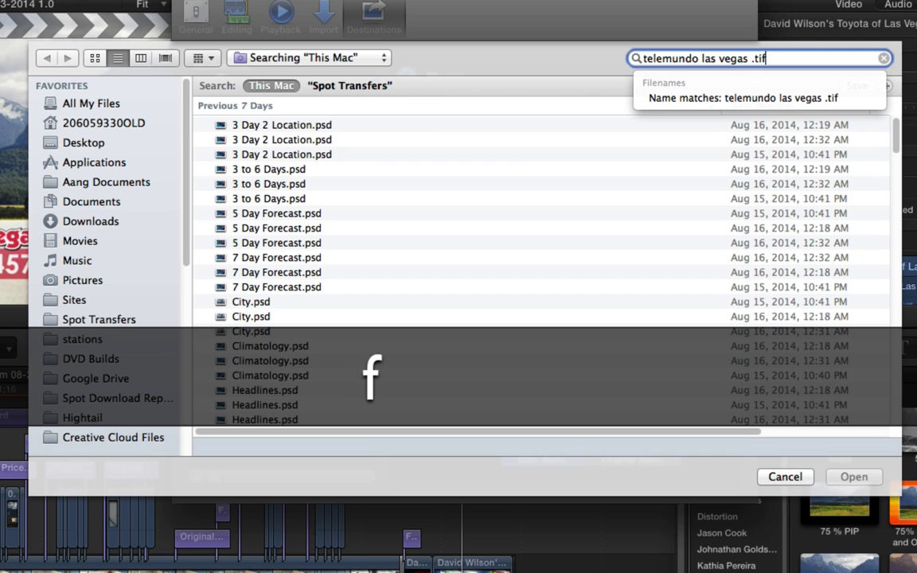
key("Return")
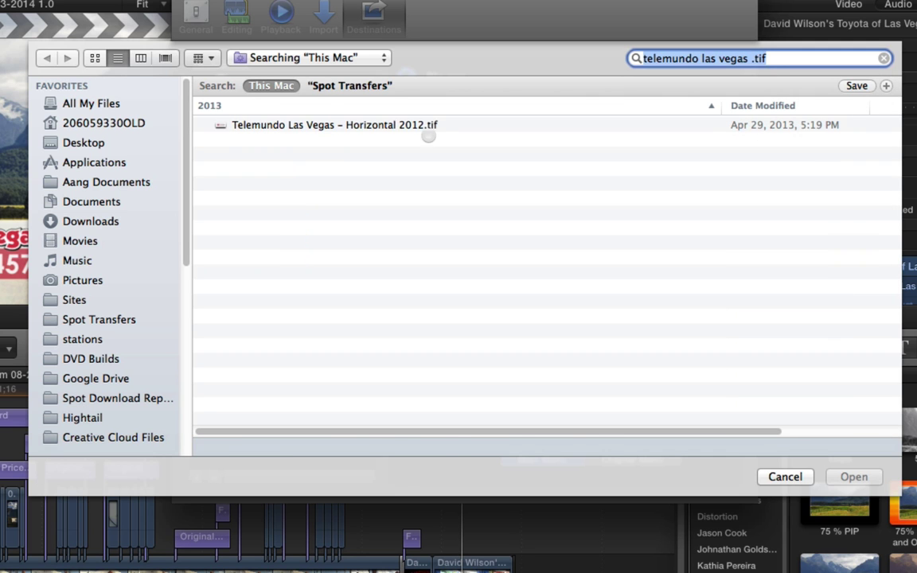
left_click(370, 125)
double_click(370, 125)
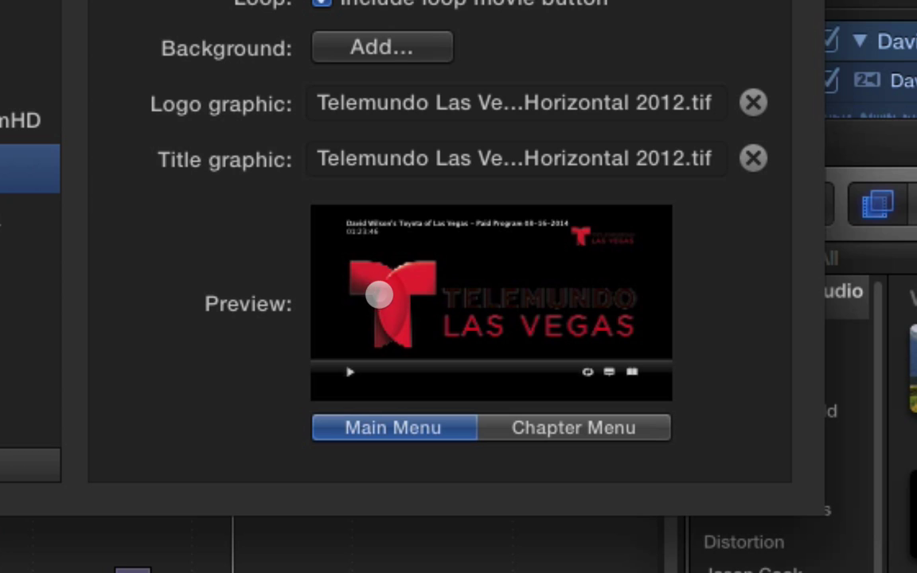
left_click(578, 436)
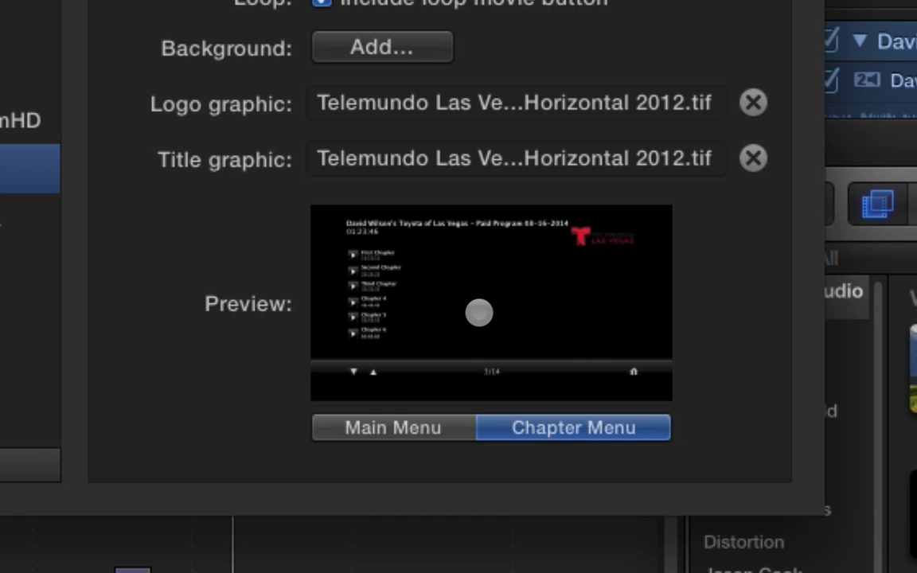
left_click(385, 421)
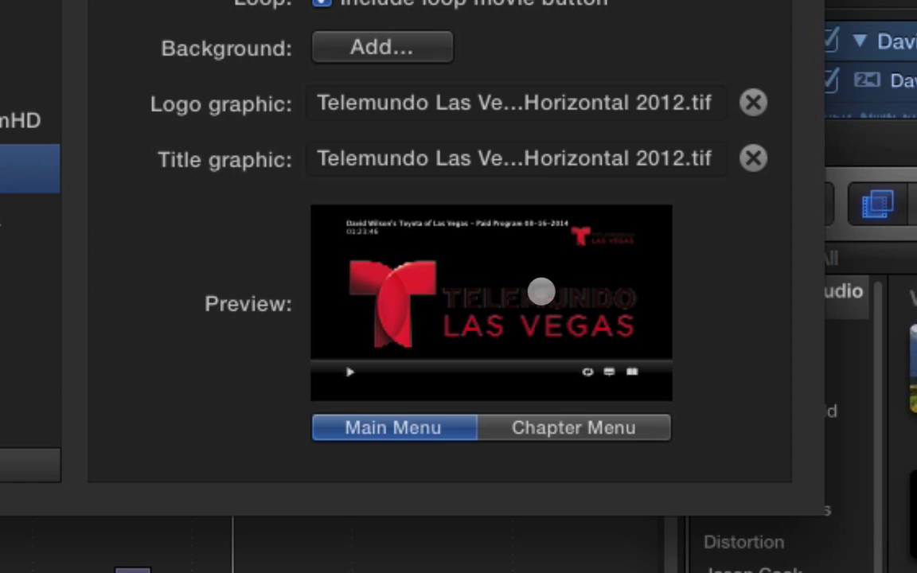
left_click(532, 428)
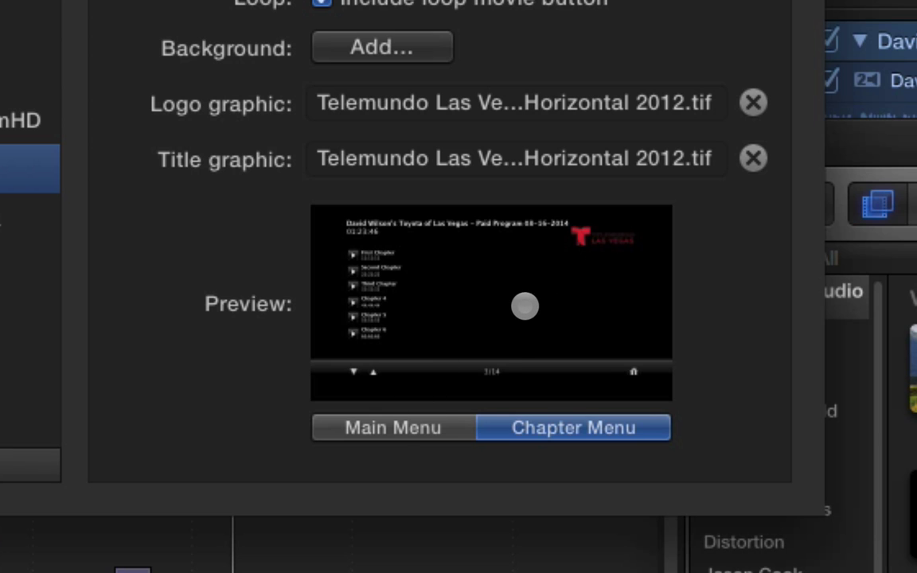
left_click(397, 427)
Step: Clear the title and logo graphics and make the Telemundo Las Vegas .tif the menu background
left_click(753, 159)
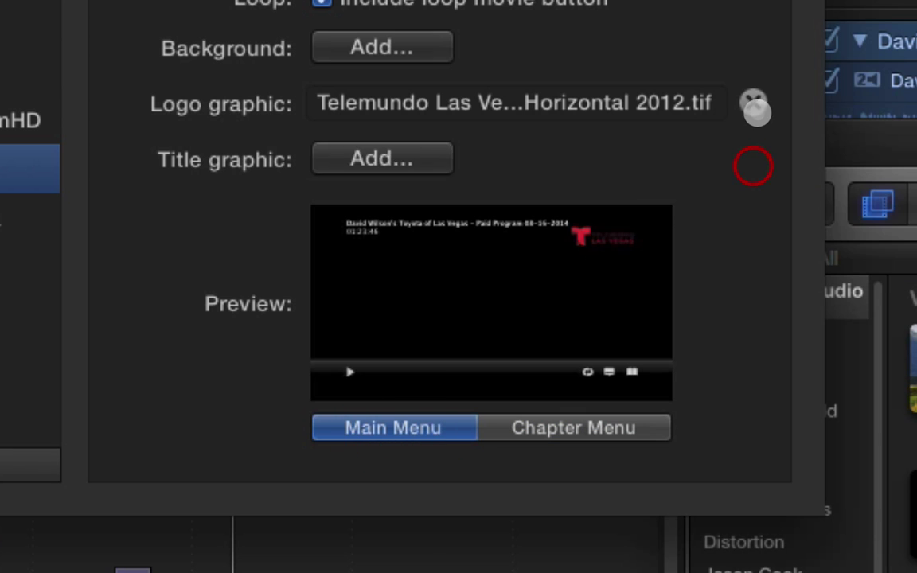
left_click(753, 103)
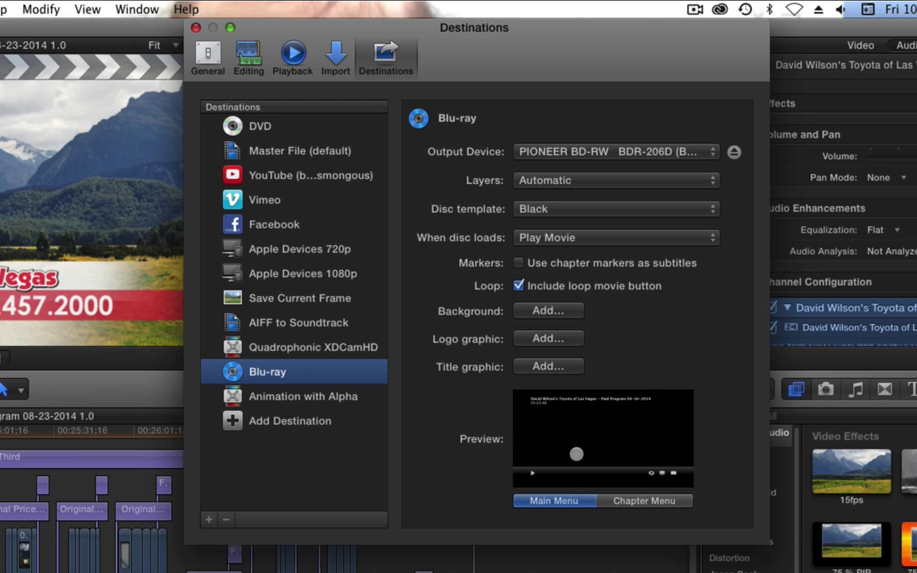
left_click(559, 310)
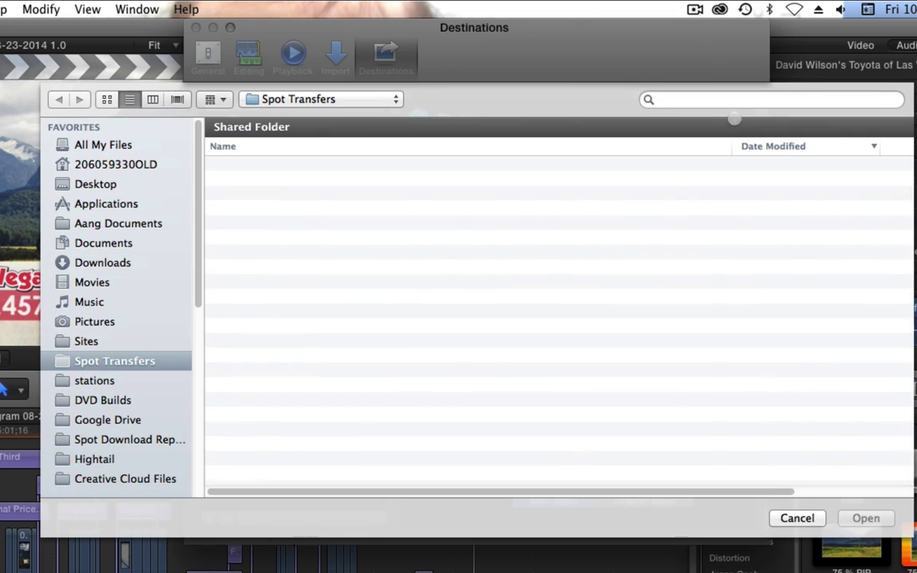
left_click(743, 101)
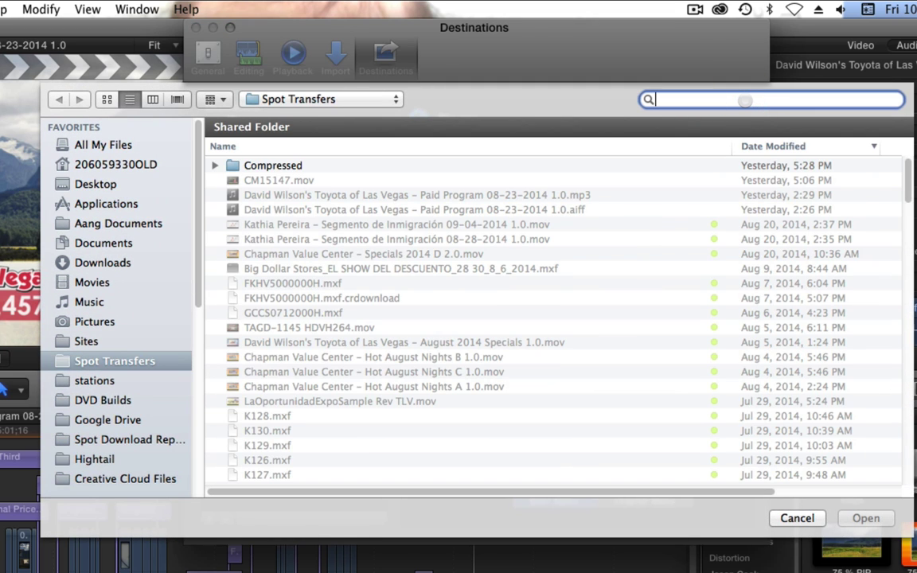
type("telemundo ")
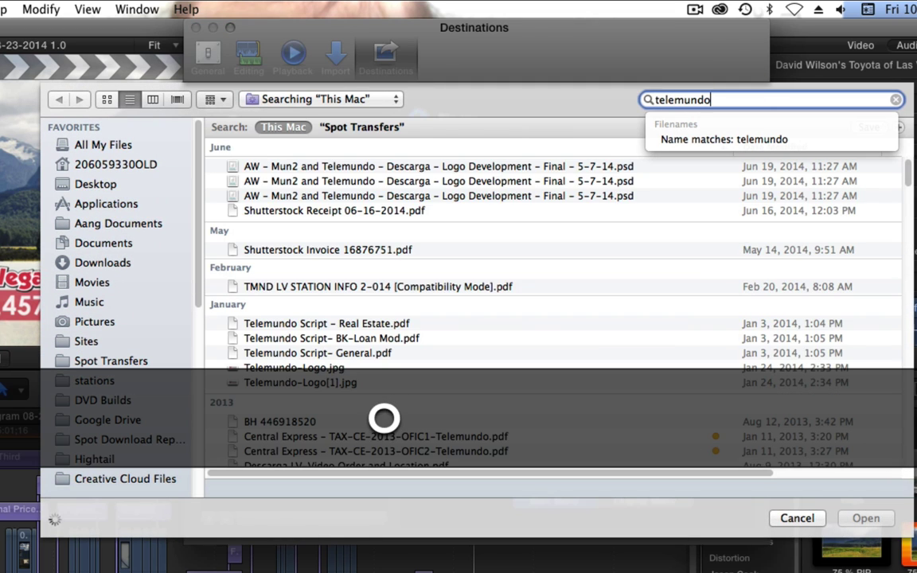
type("las vegas ")
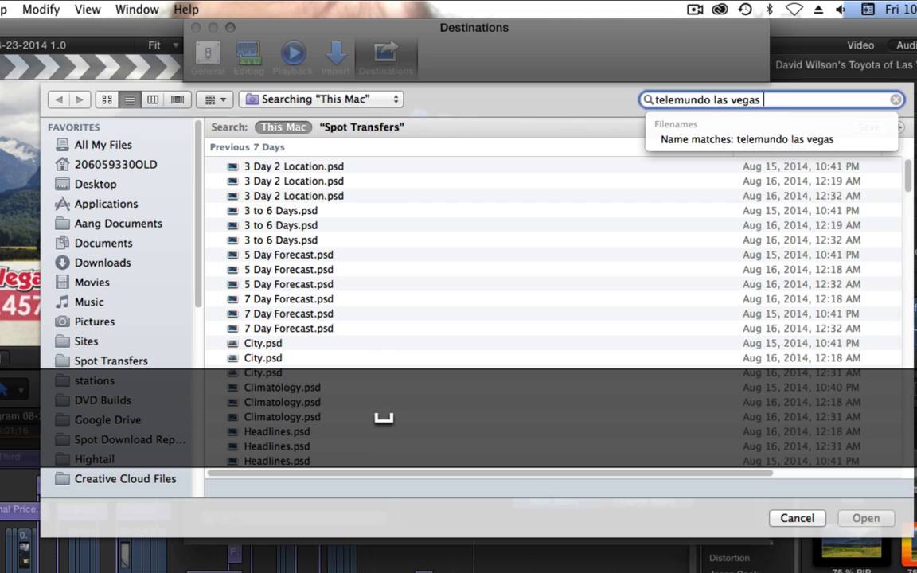
type("ttif")
key("Return")
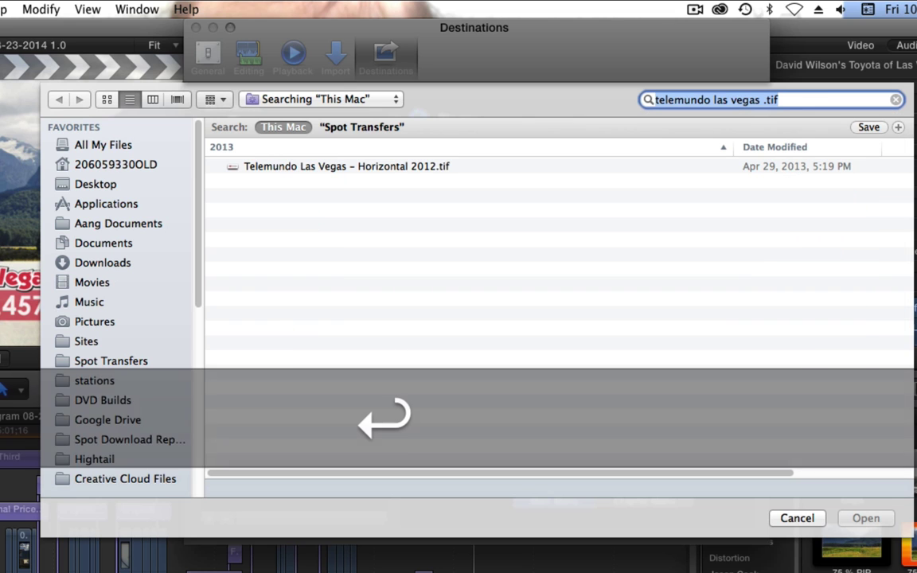
double_click(466, 166)
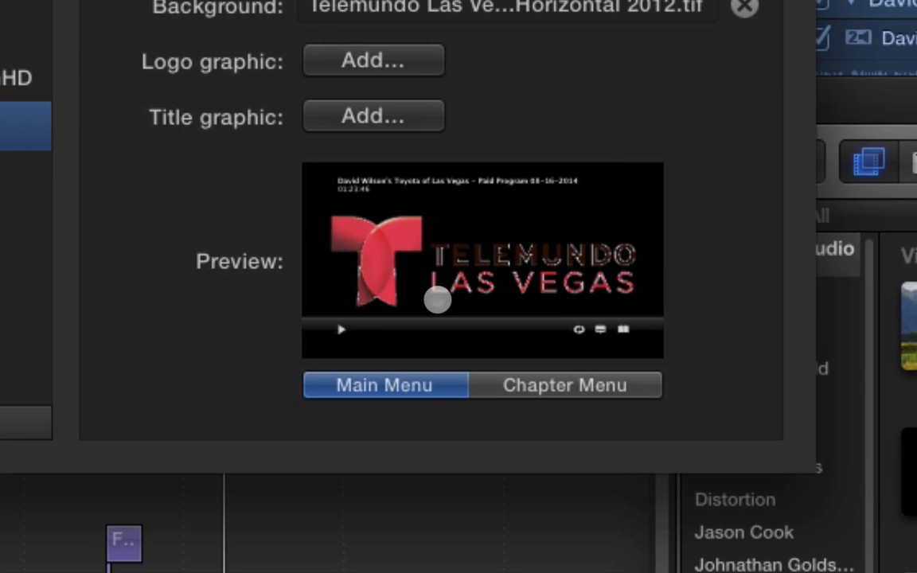
Step: Search 'telemundo las vegas .tif' and load it as the Blu-ray title graphic
left_click(348, 115)
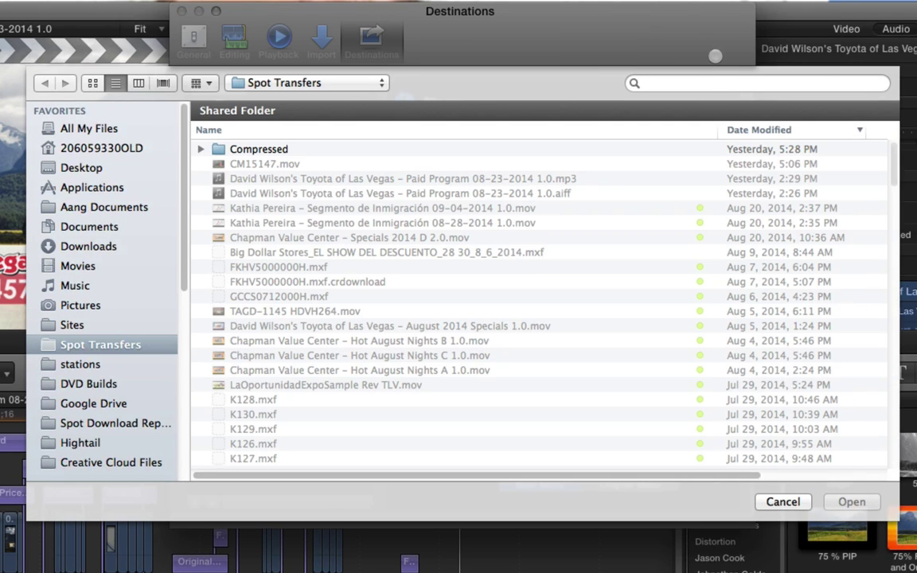
left_click(714, 84)
type("telem")
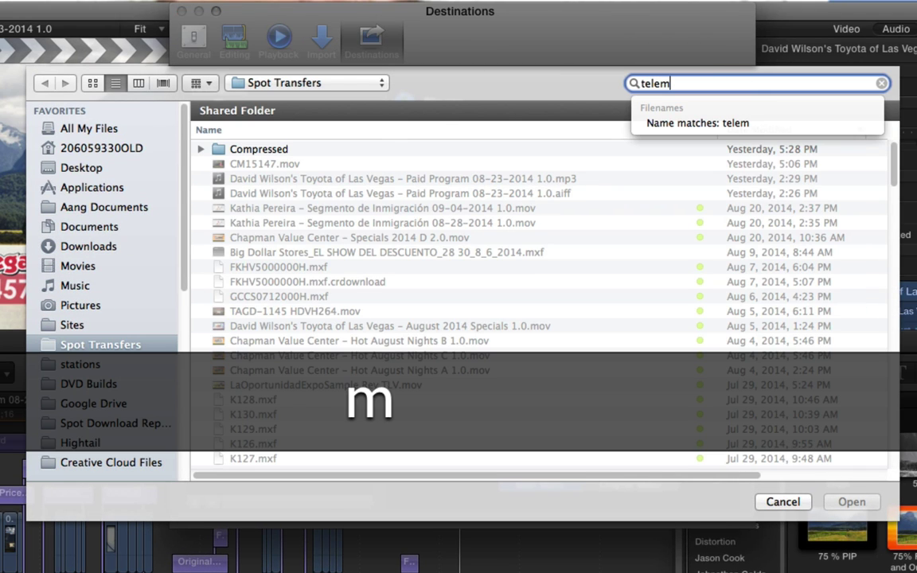
type("undo las veg")
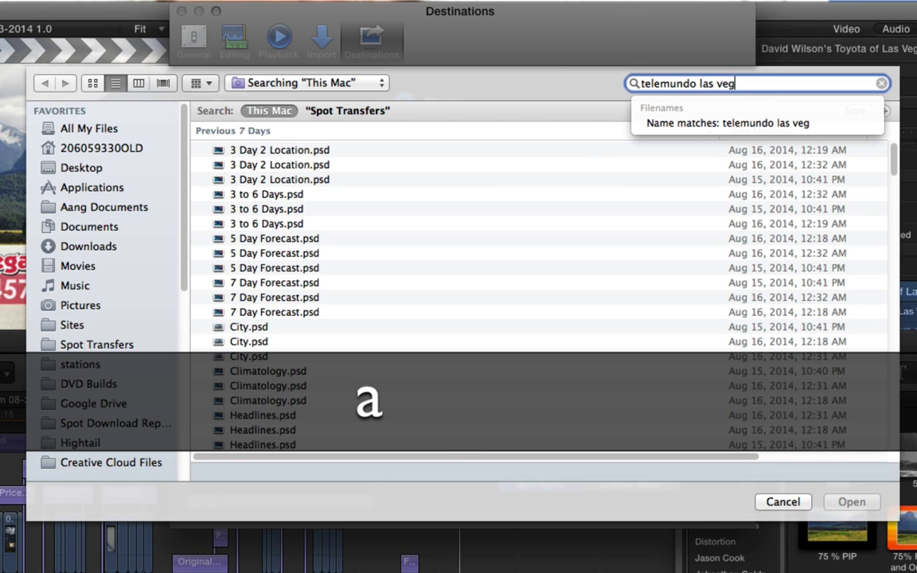
type("as .tif")
key("Return")
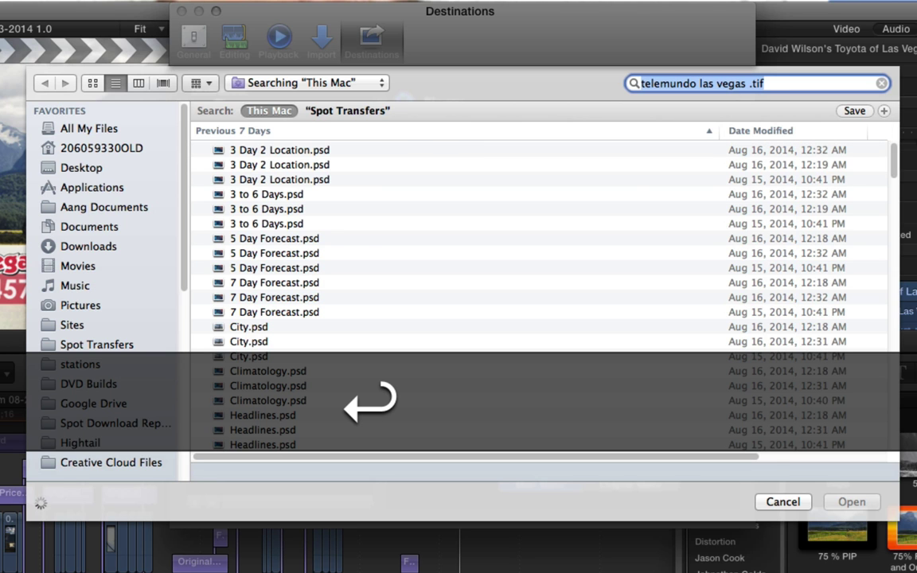
double_click(384, 149)
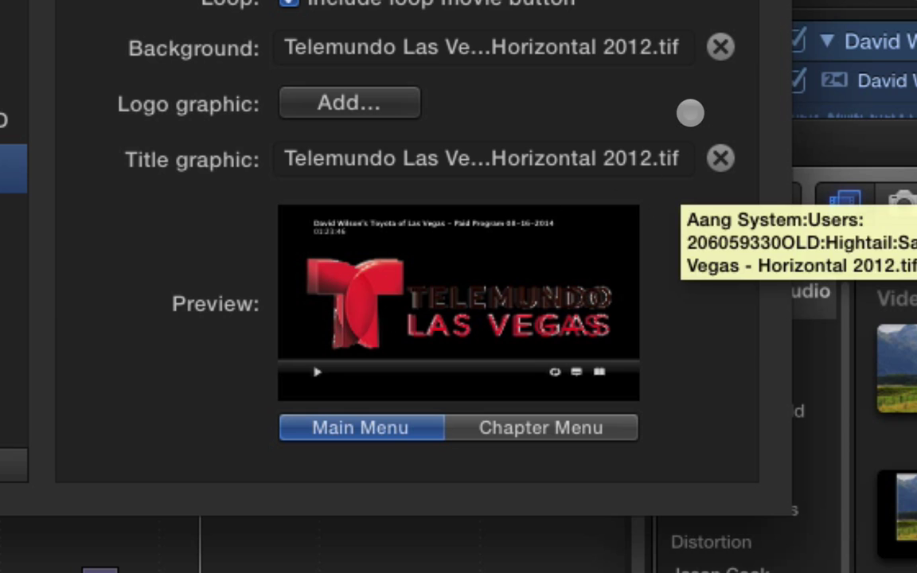
Step: Clear the Telemundo background and title graphic from the Blu-ray menu, leaving a plain black preview
left_click(720, 46)
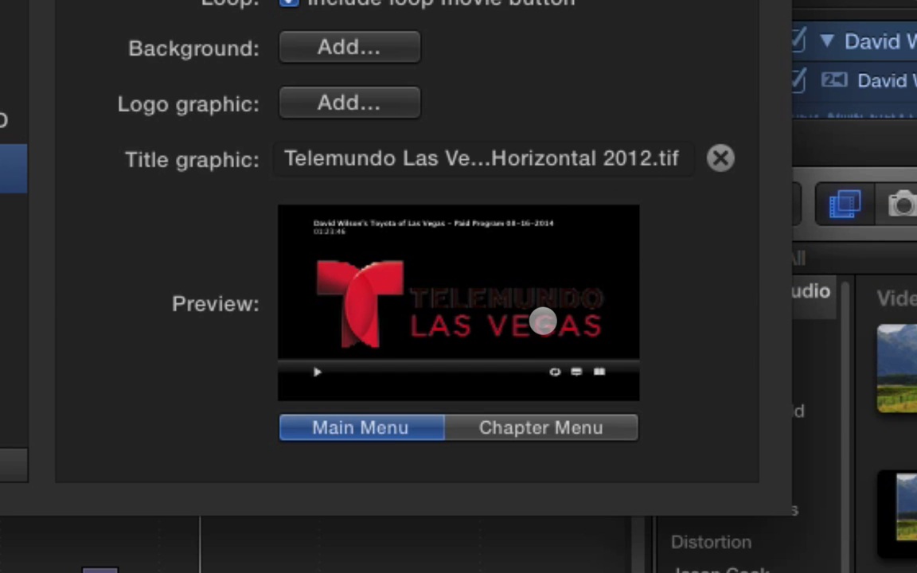
left_click(721, 157)
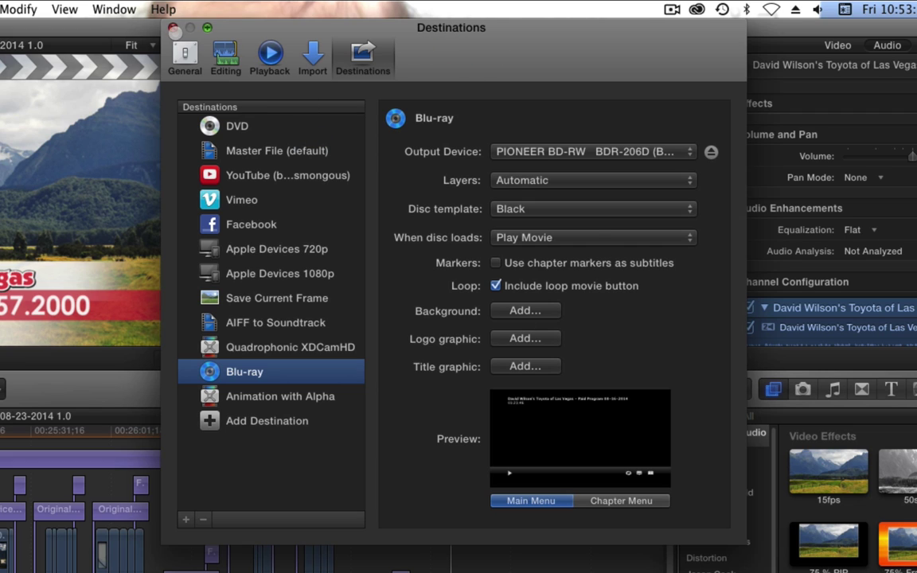
Step: Close Destinations and share the project via File > Share > Blu-ray after reviewing its Settings and Info
left_click(171, 28)
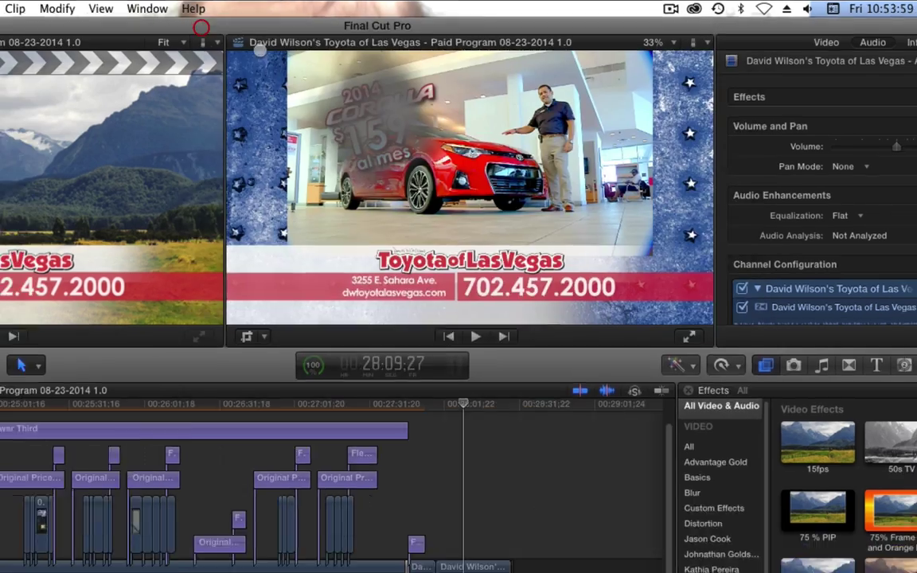
left_click(537, 318)
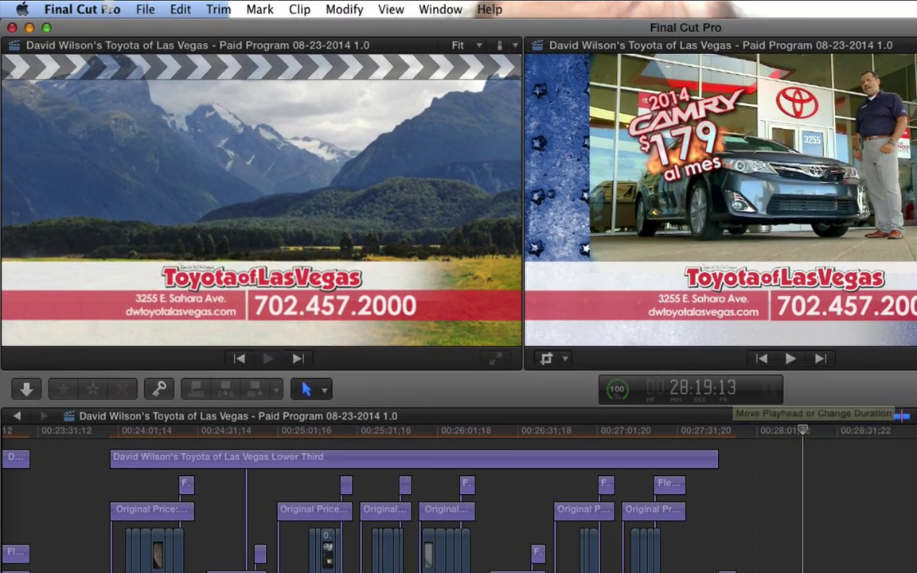
left_click(97, 6)
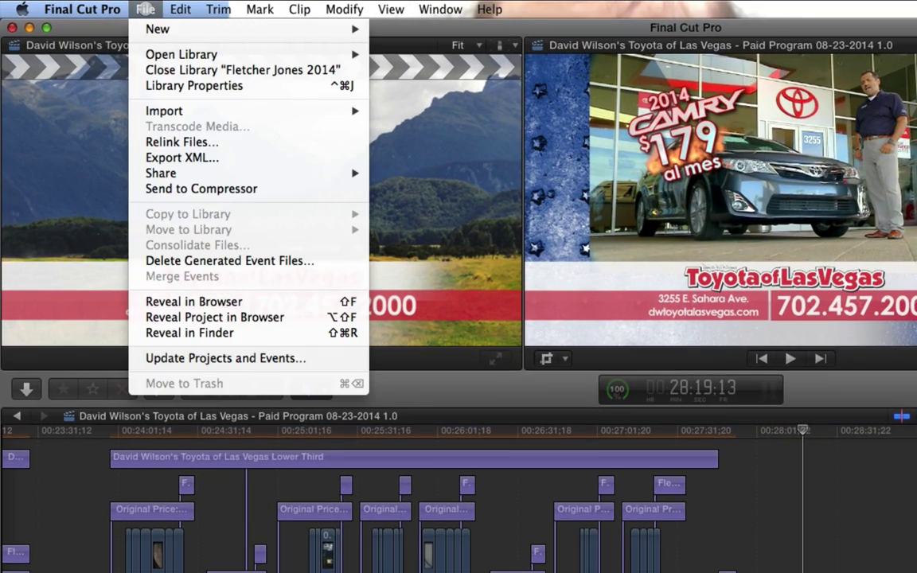
mouse_move(153, 173)
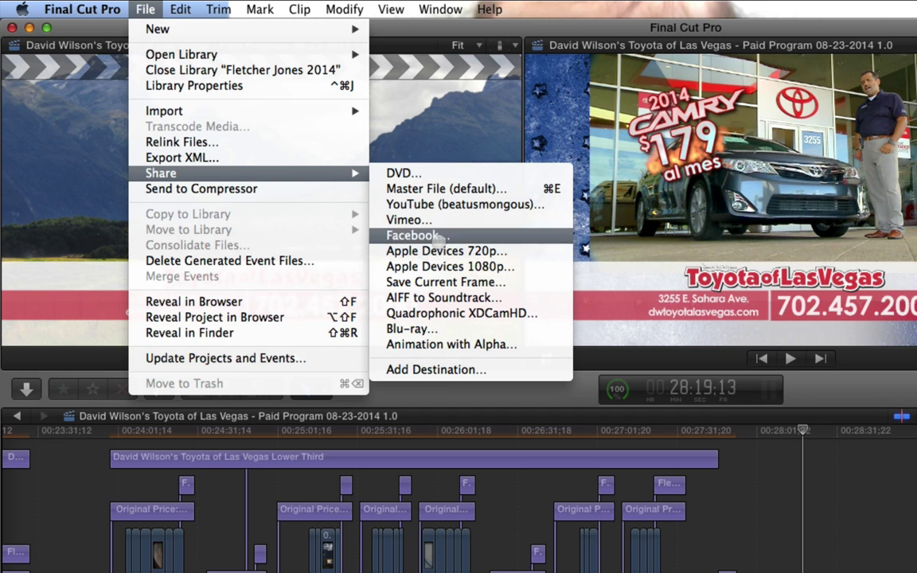
left_click(436, 328)
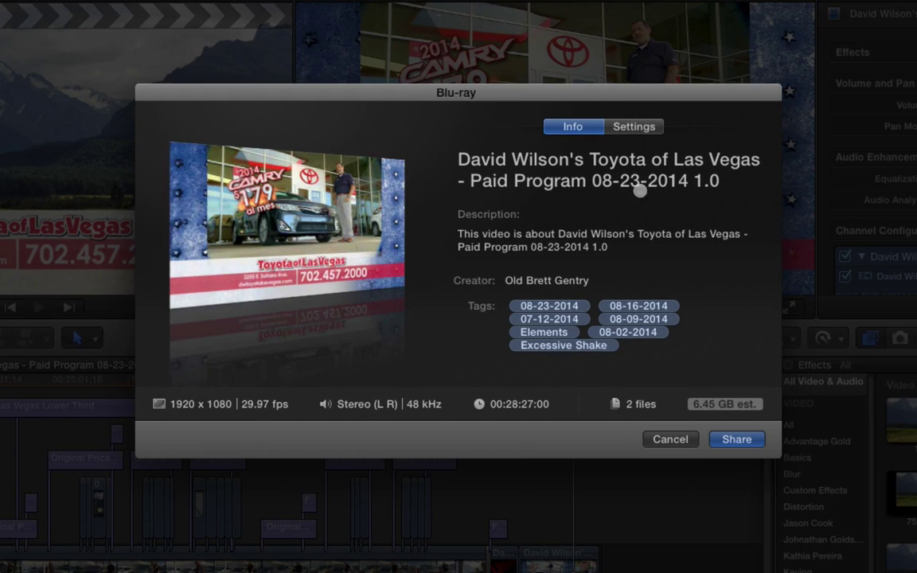
left_click(613, 126)
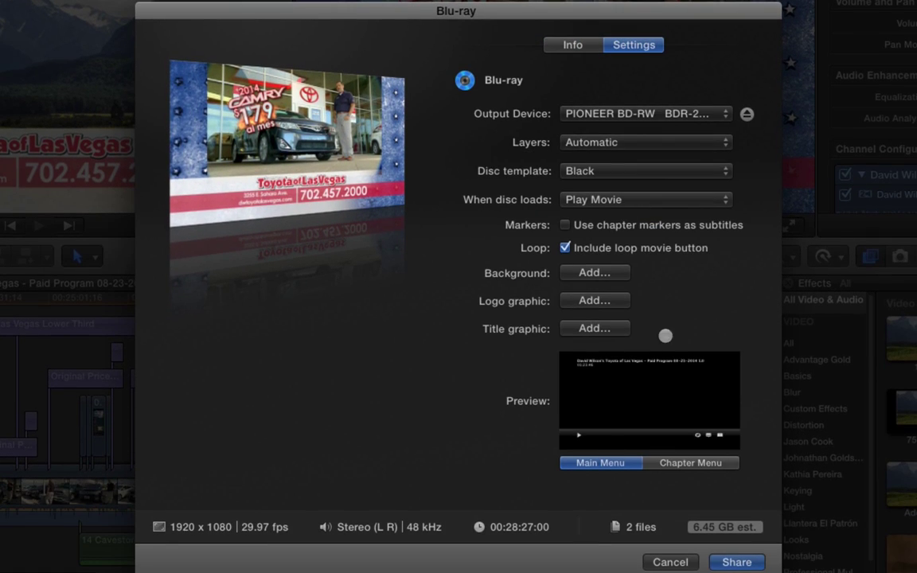
left_click(573, 46)
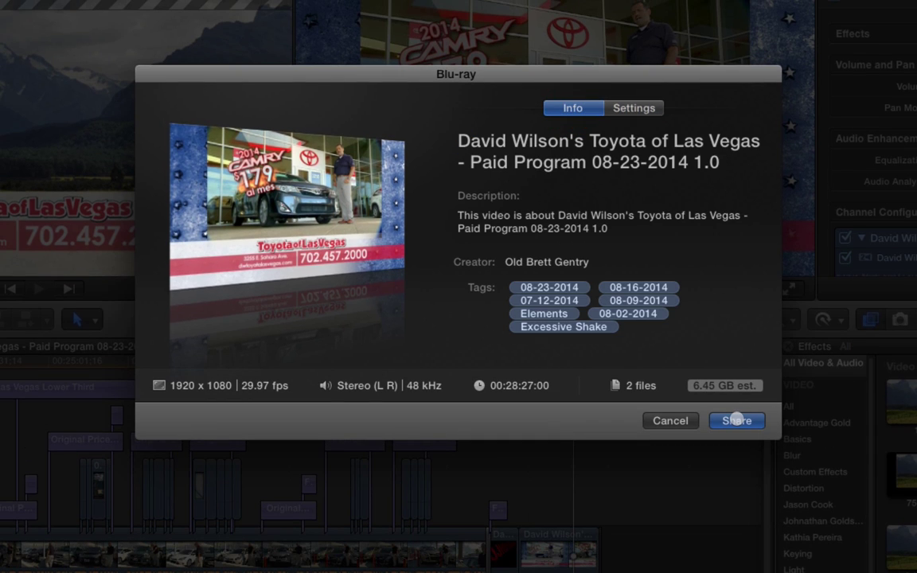
left_click(736, 421)
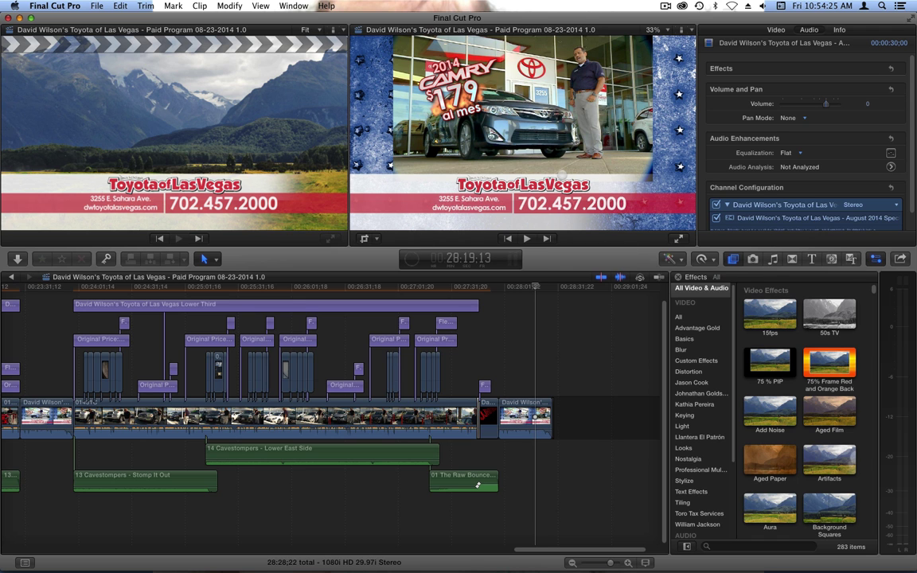
Step: Open Background Tasks and expand the Sharing row to follow the Blu-ray share progress
left_click(410, 259)
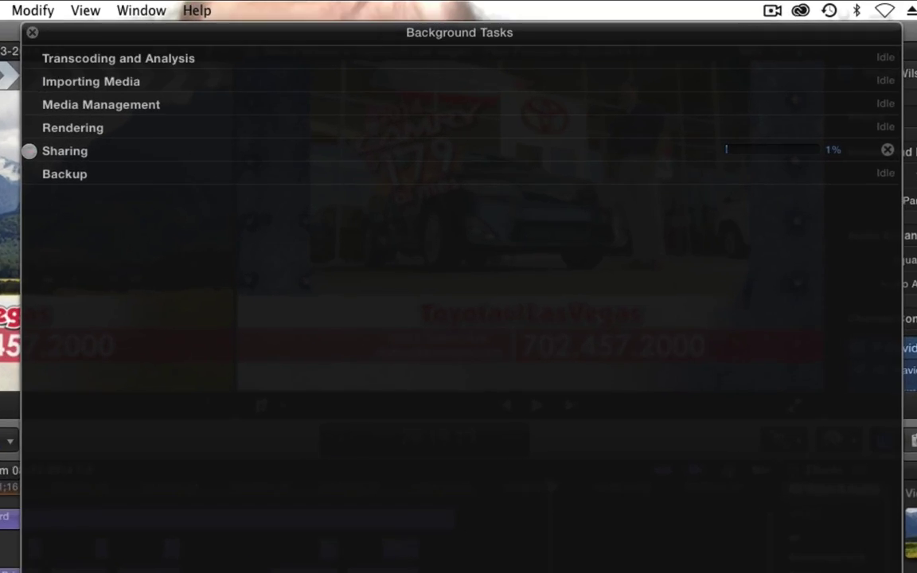
left_click(228, 88)
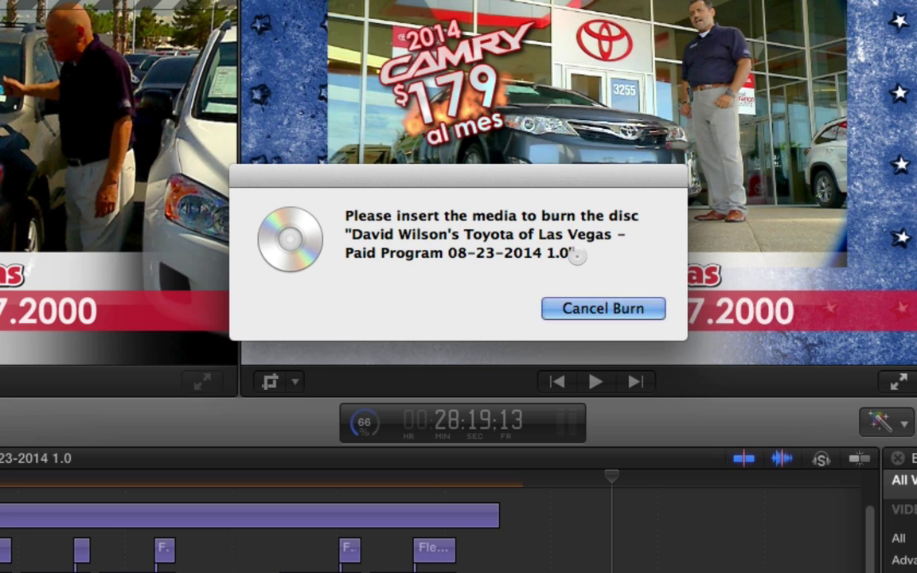
Step: Let the burn continue after the insert-media prompt, returning to the project timeline
key("alt")
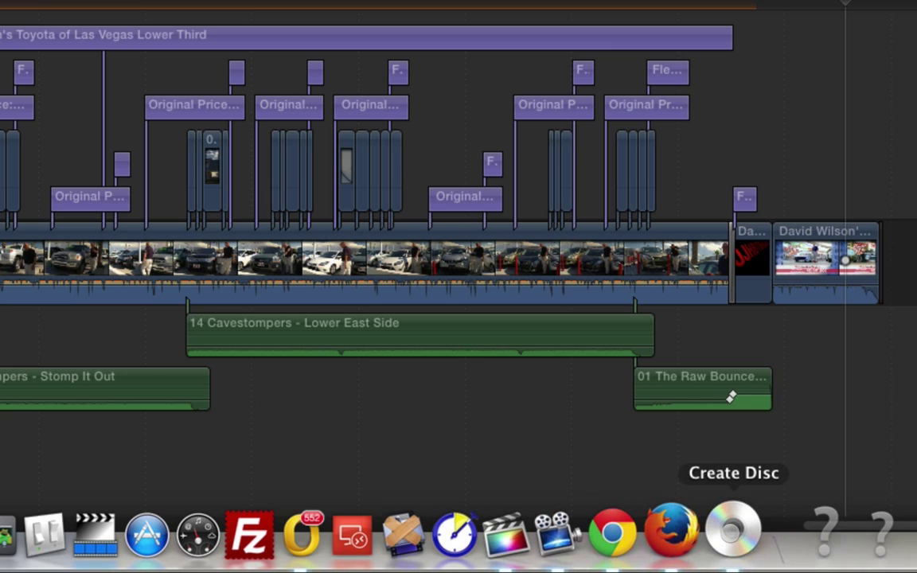
Step: Check the Create Disc app, then reopen Background Tasks in Final Cut Pro to watch the Blu-ray burn
left_click(732, 527)
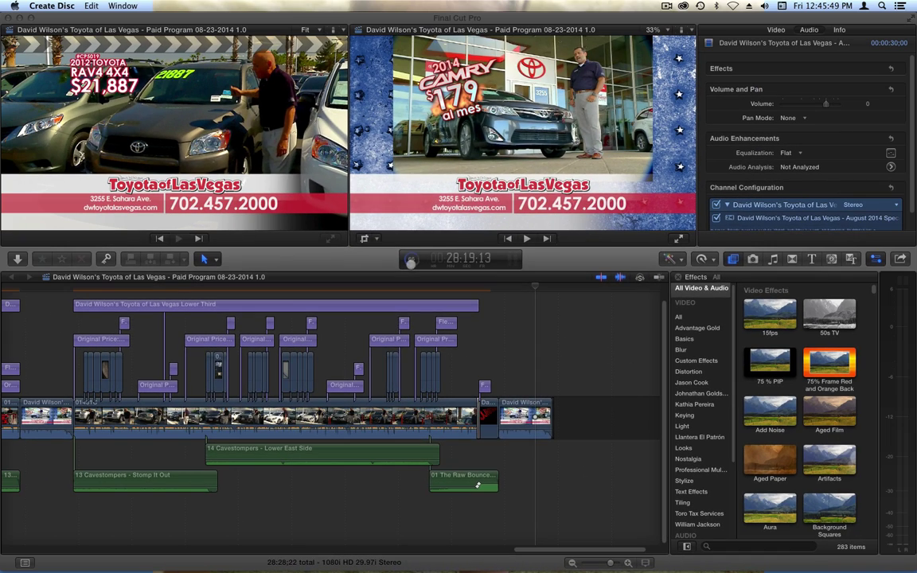
left_click(411, 258)
left_click(411, 258)
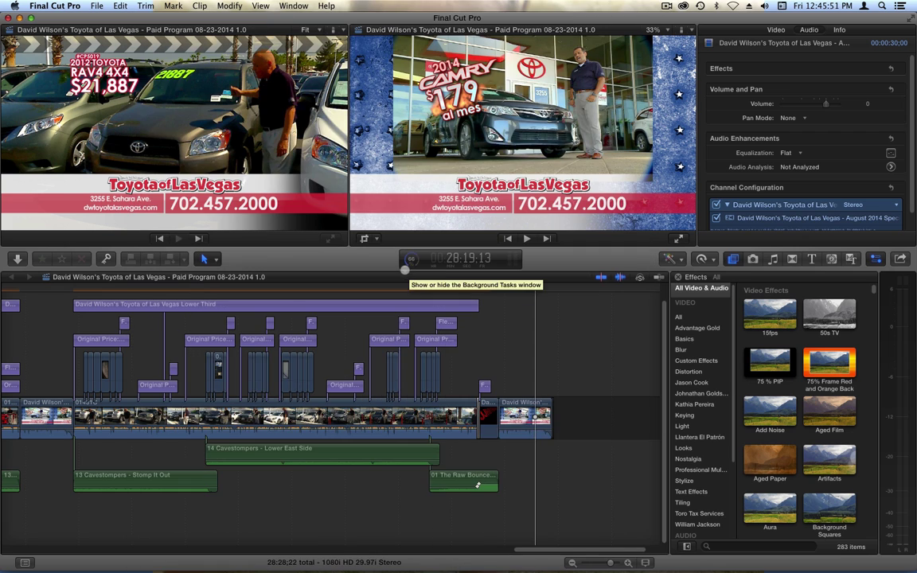
left_click(411, 258)
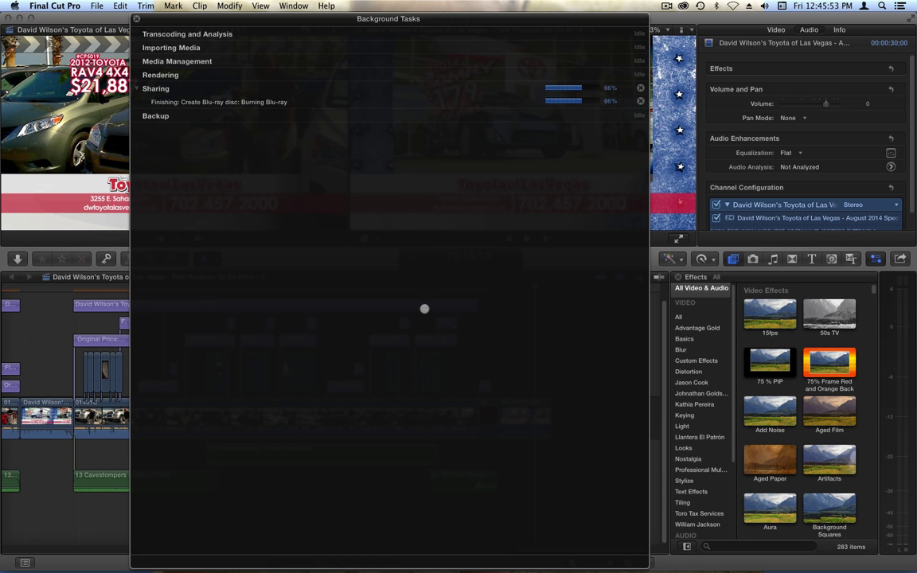